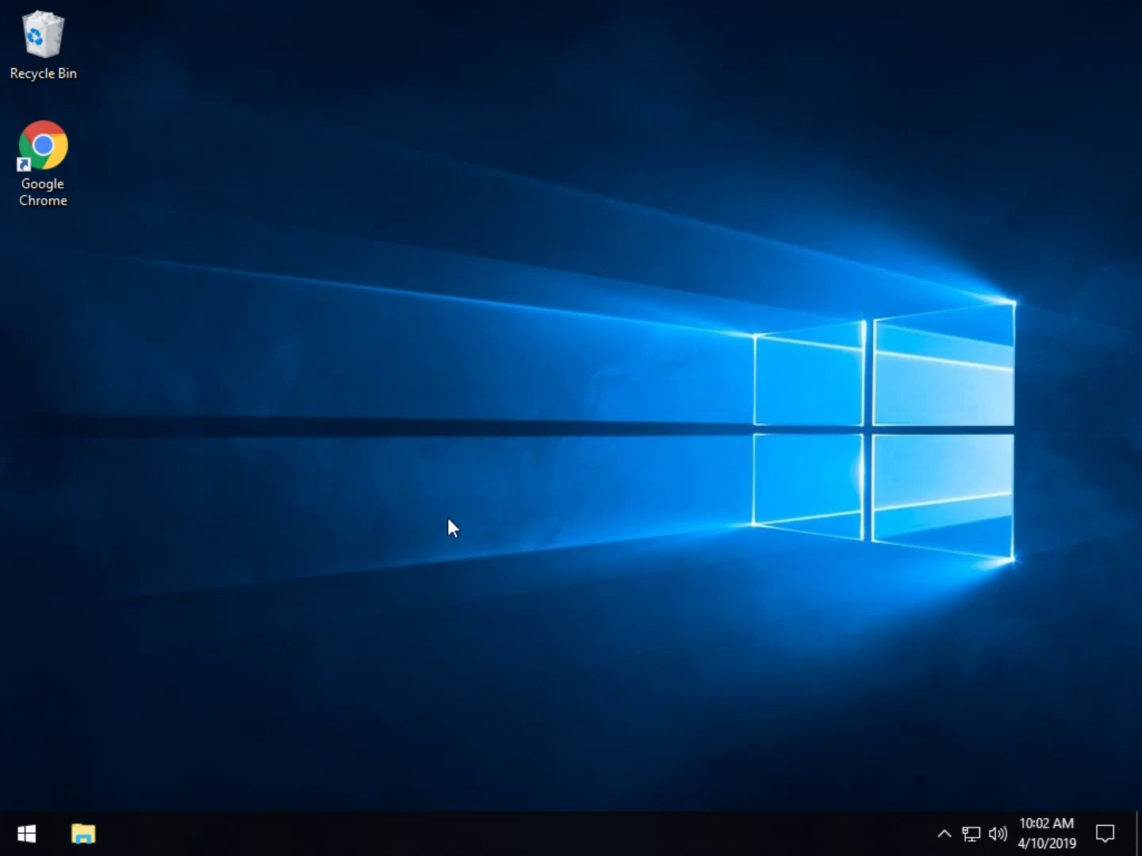
- Search Start for 'sounds' and open Change system sounds to reach the Sounds tab
key("super+s")
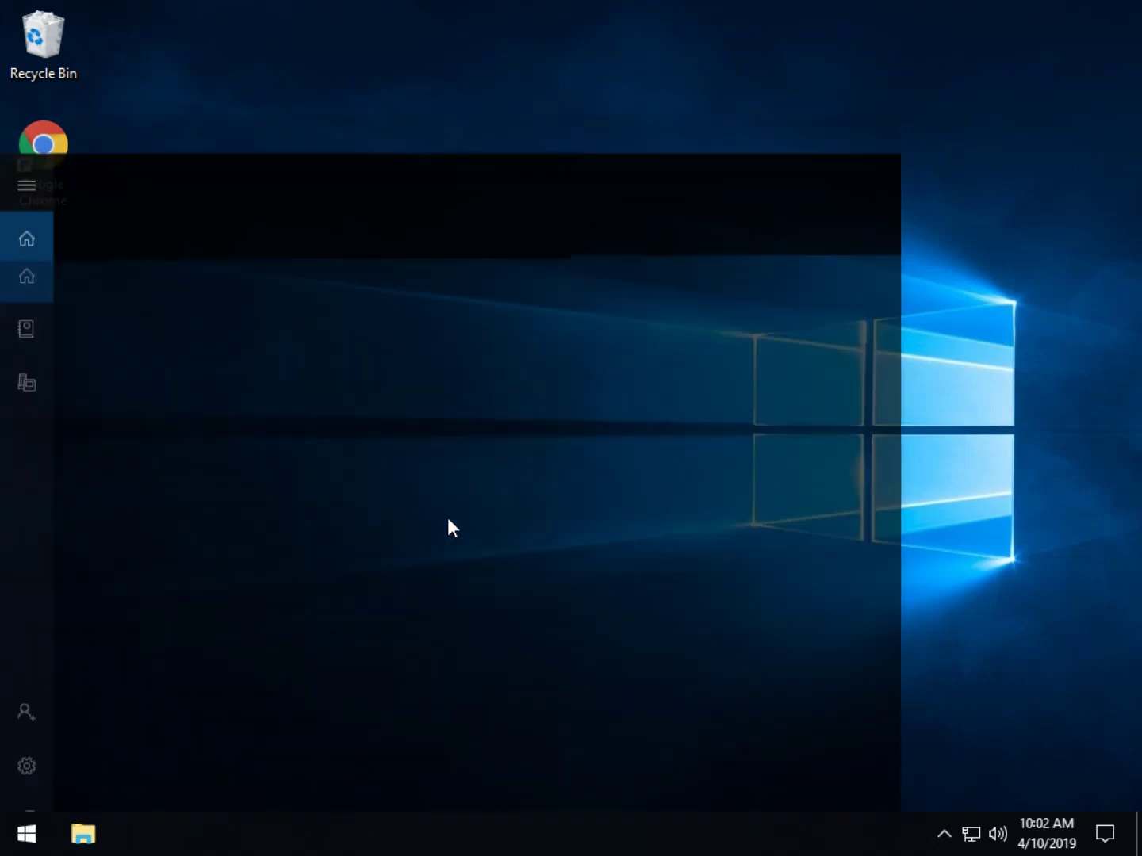
type("sounds")
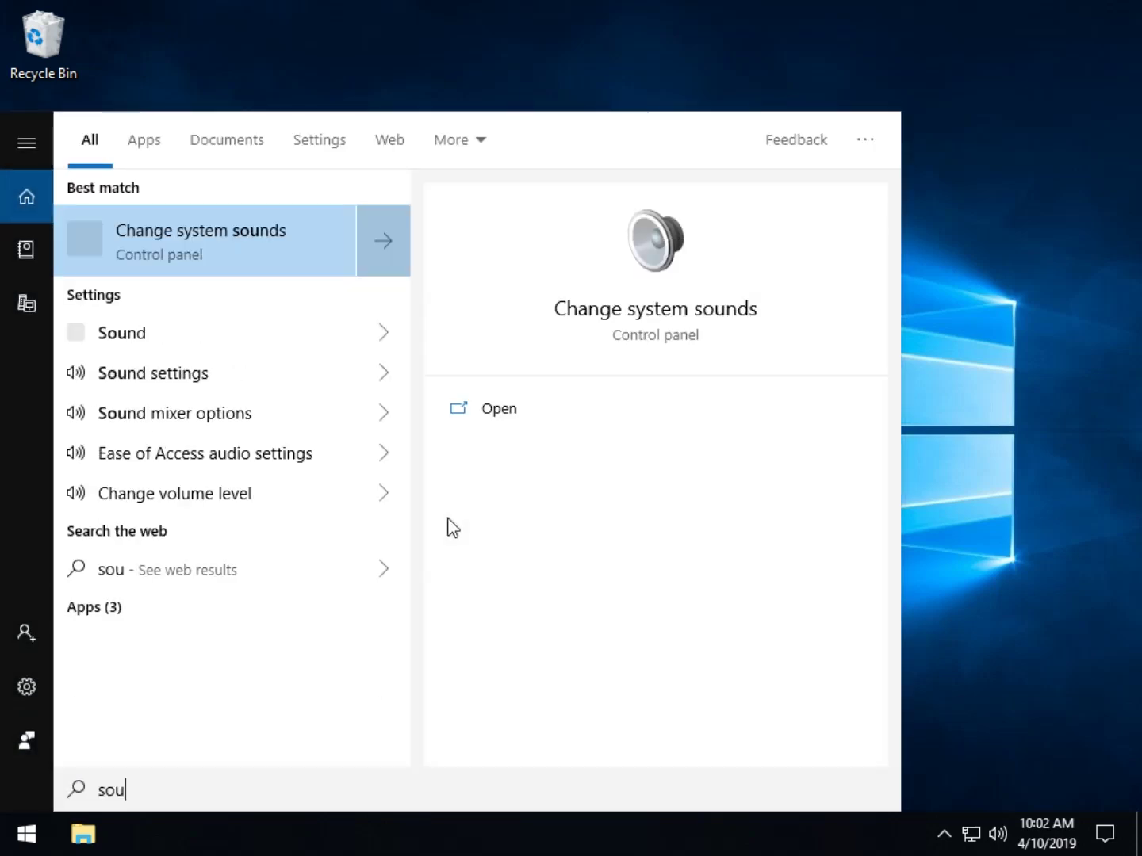
left_click(266, 239)
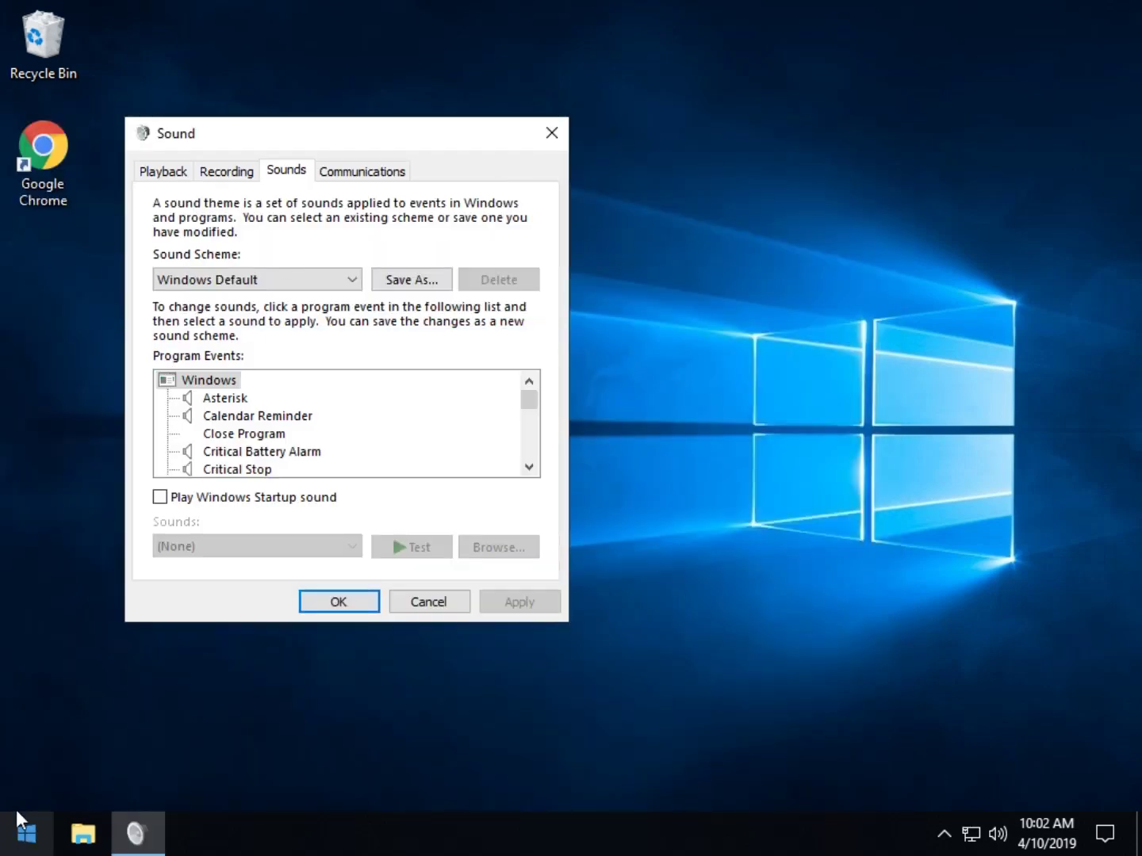
left_click(27, 834)
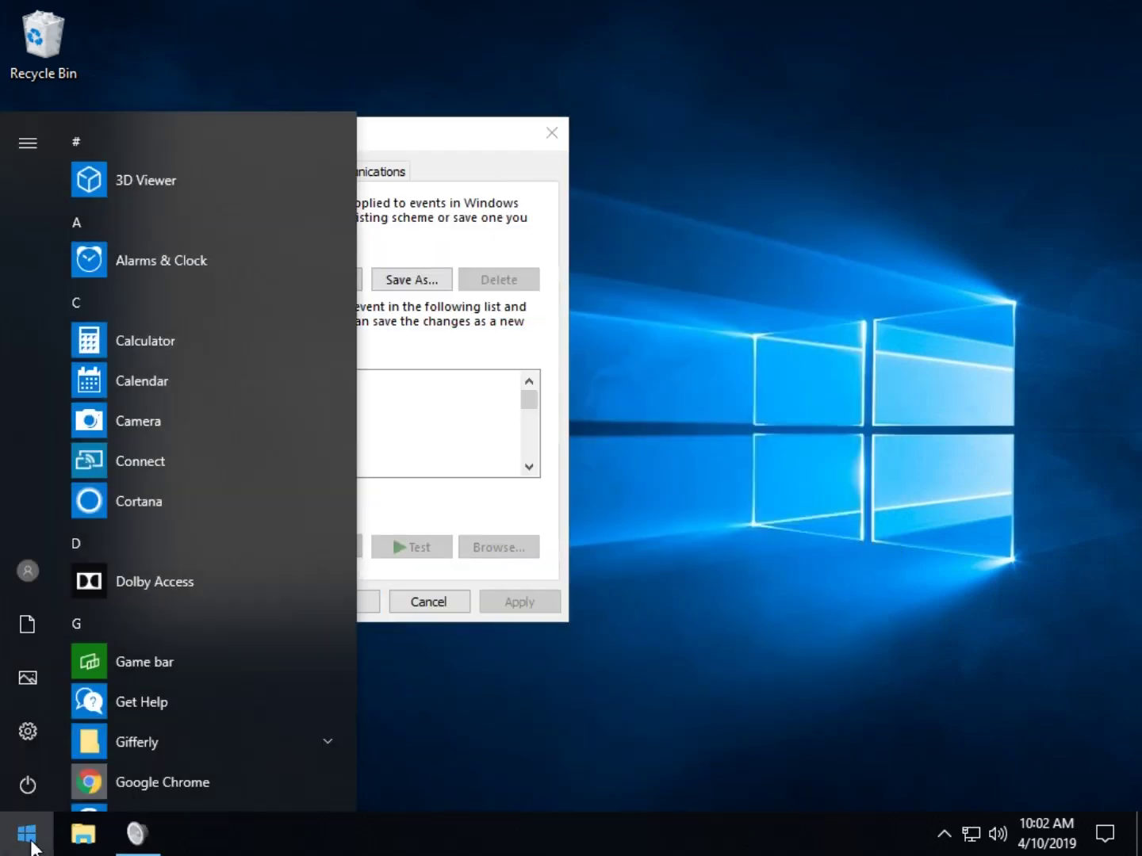
- Open Sound Control Panel from Settings > System > Sound Related Settings, then close Settings
left_click(24, 736)
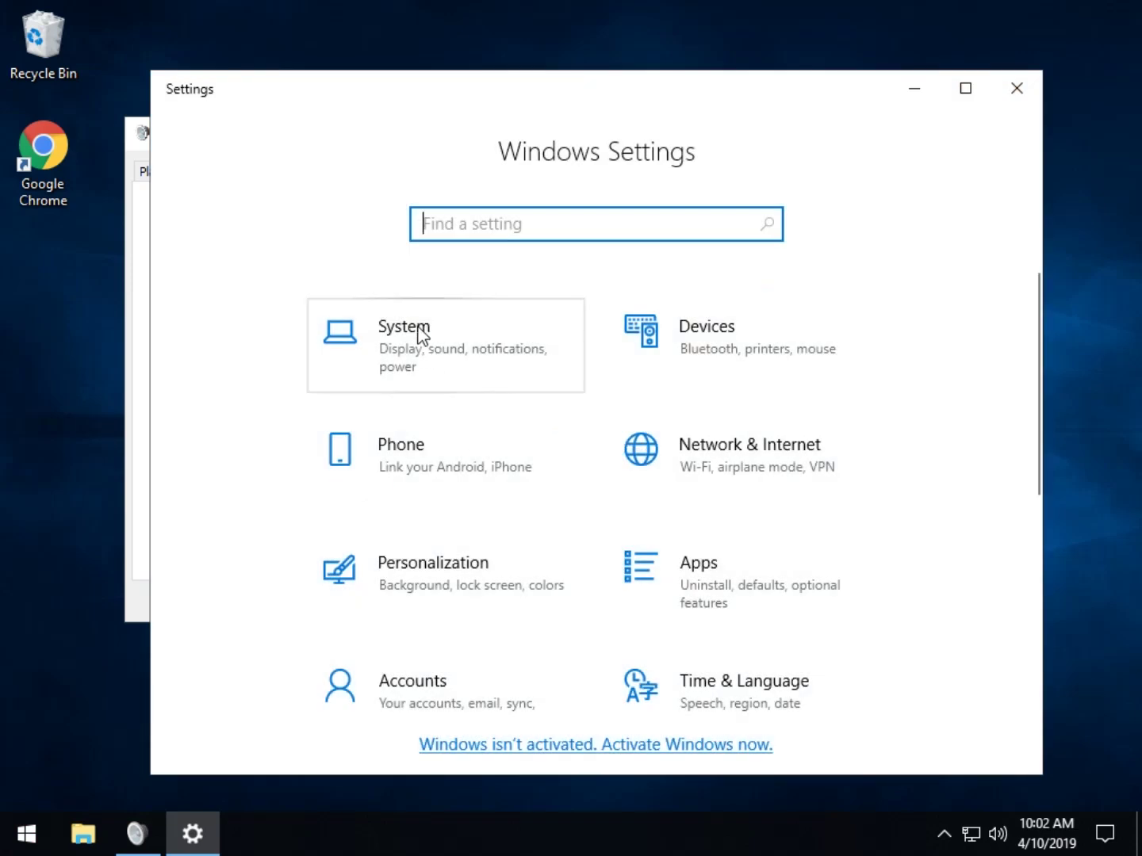
left_click(422, 337)
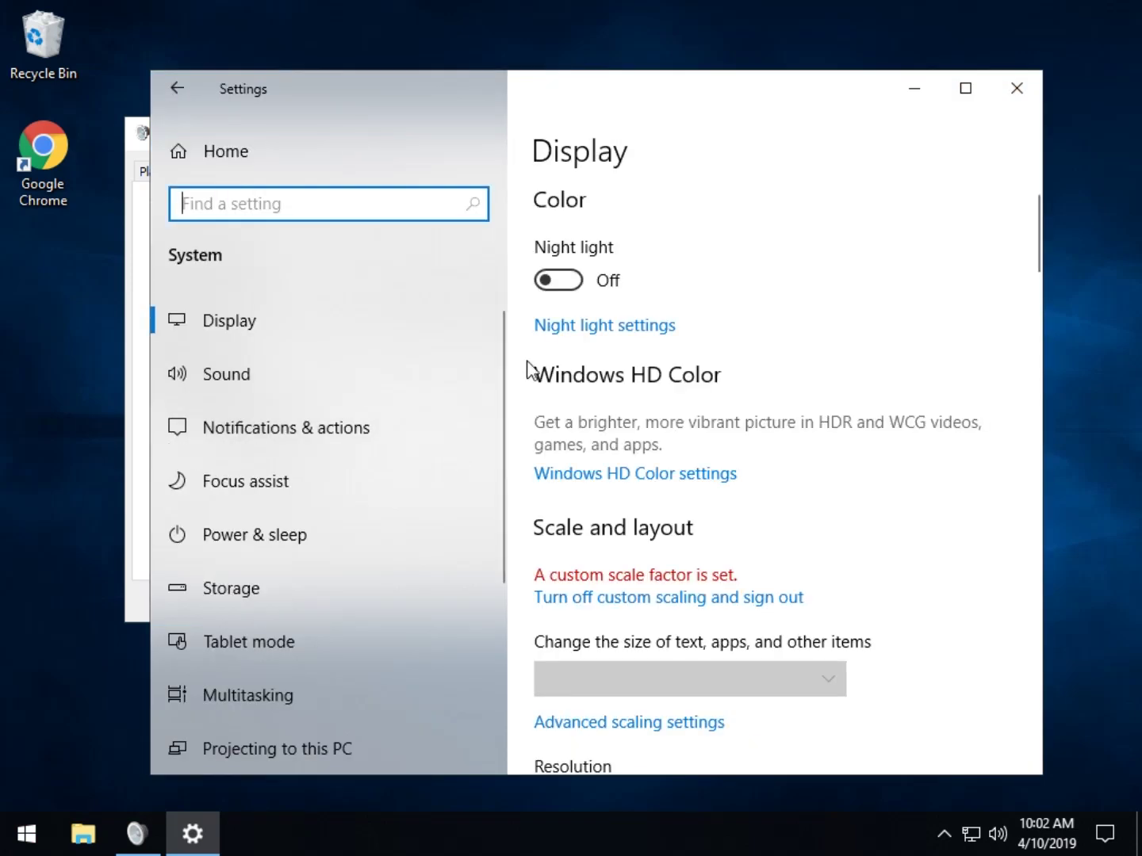
left_click(246, 376)
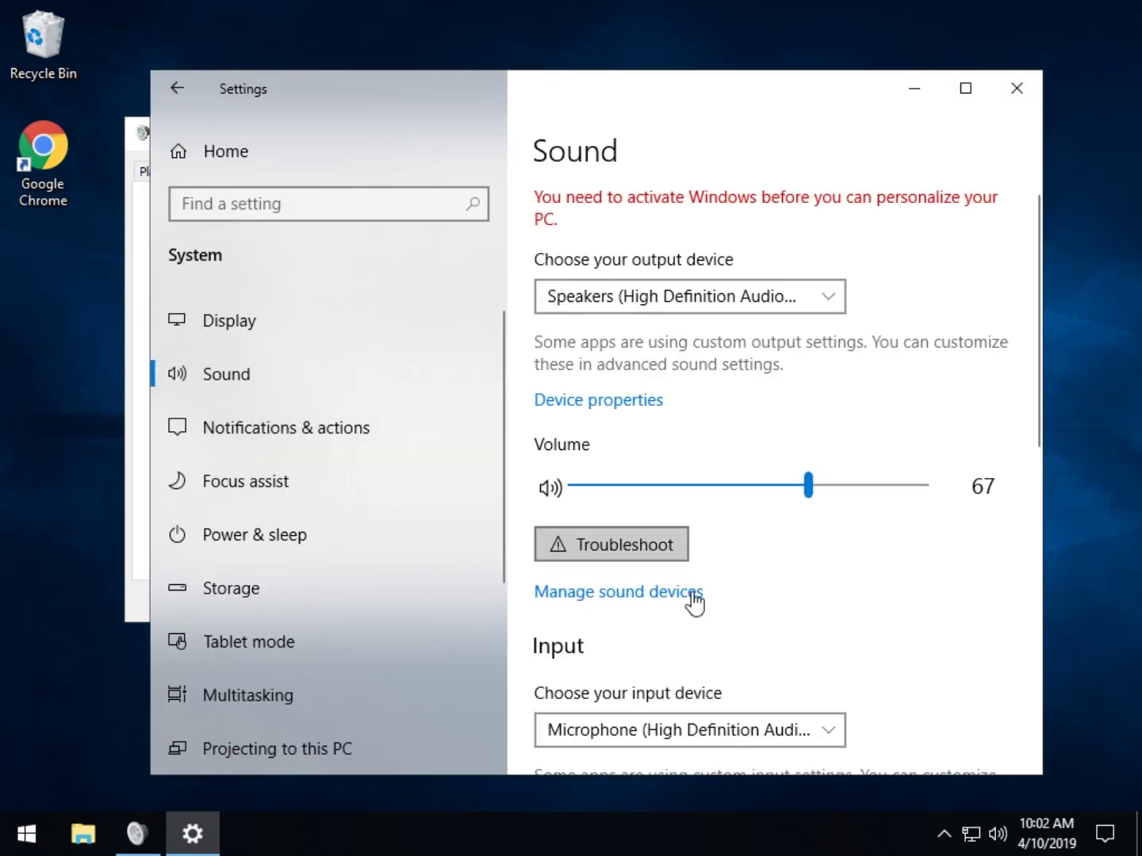
scroll(712, 597, "down", 5)
scroll(646, 494, "down", 3)
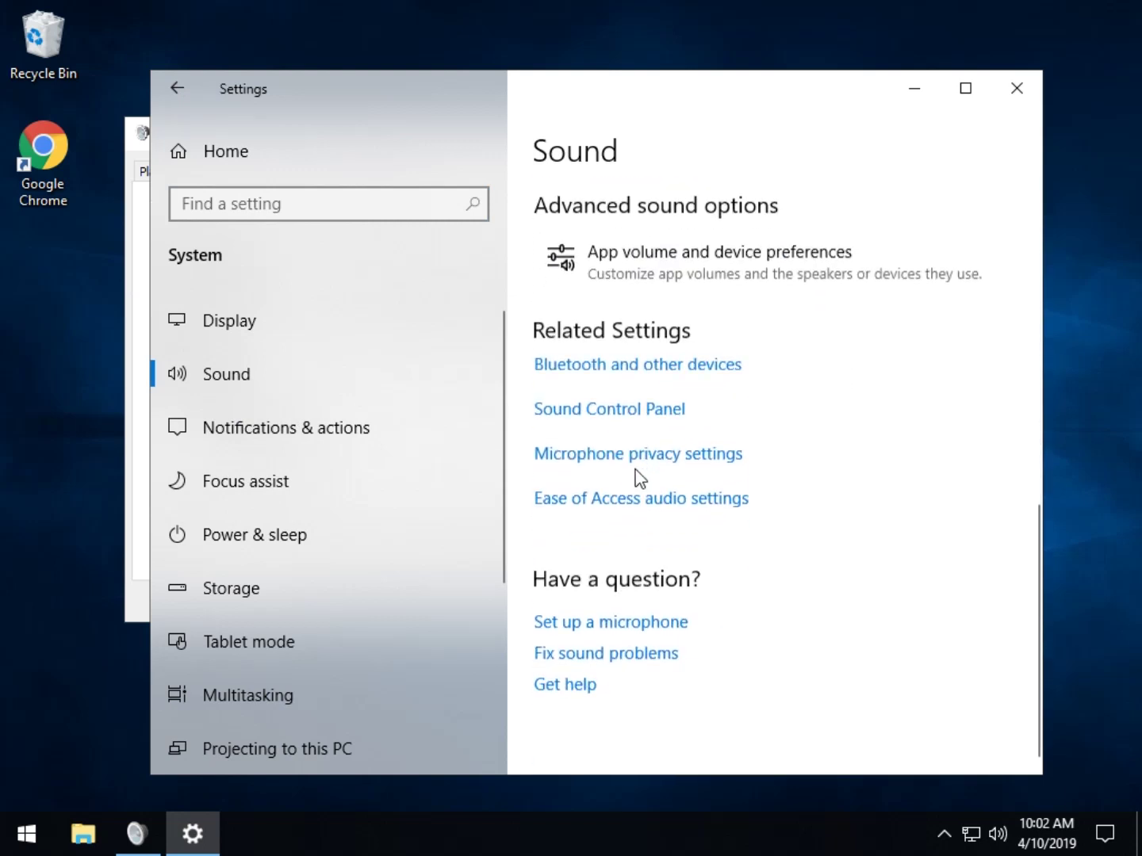
left_click(612, 410)
left_click(1017, 90)
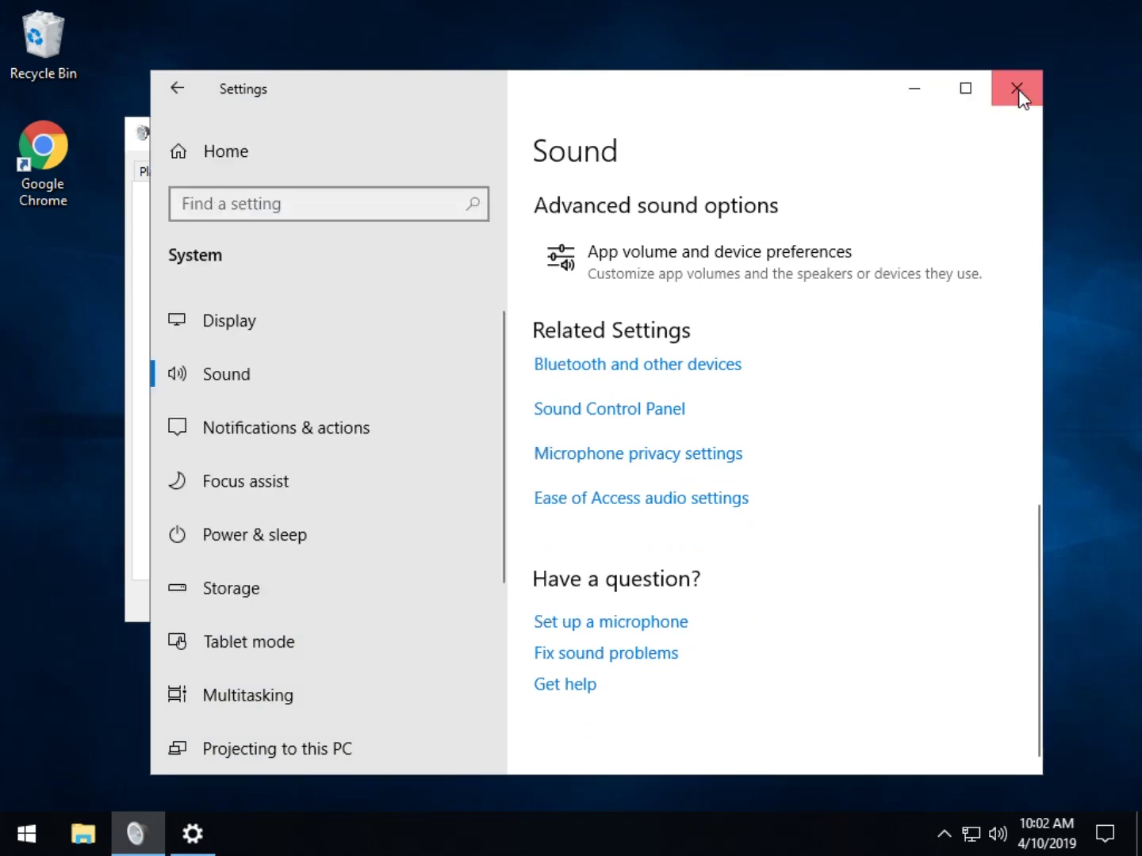
left_click_drag(449, 140, 639, 144)
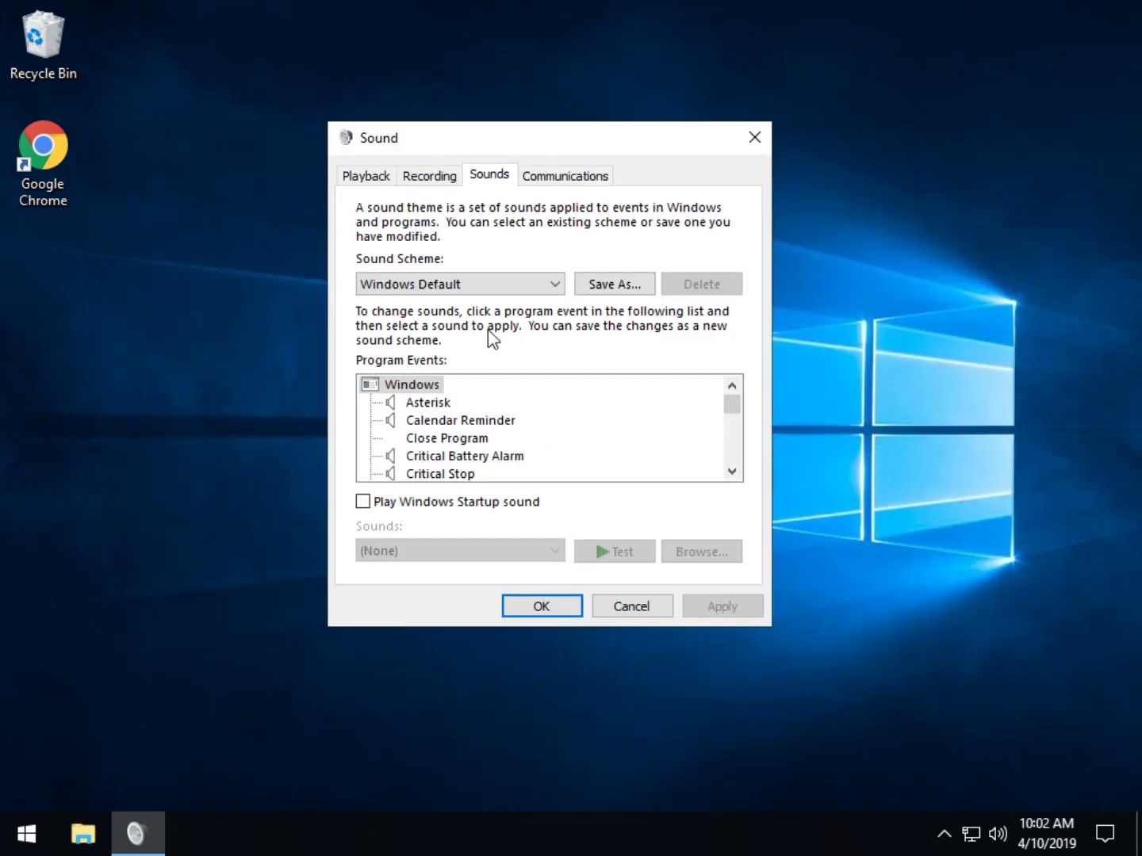
left_click(529, 286)
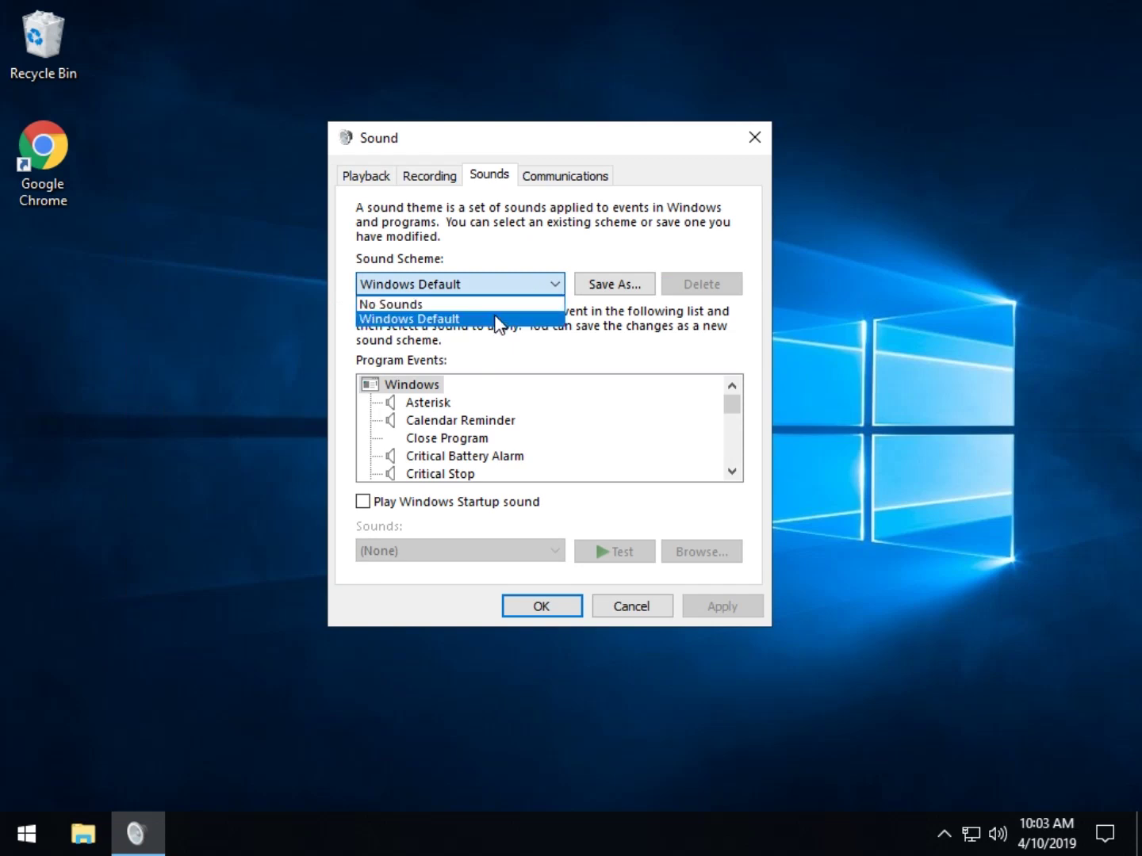
left_click(507, 397)
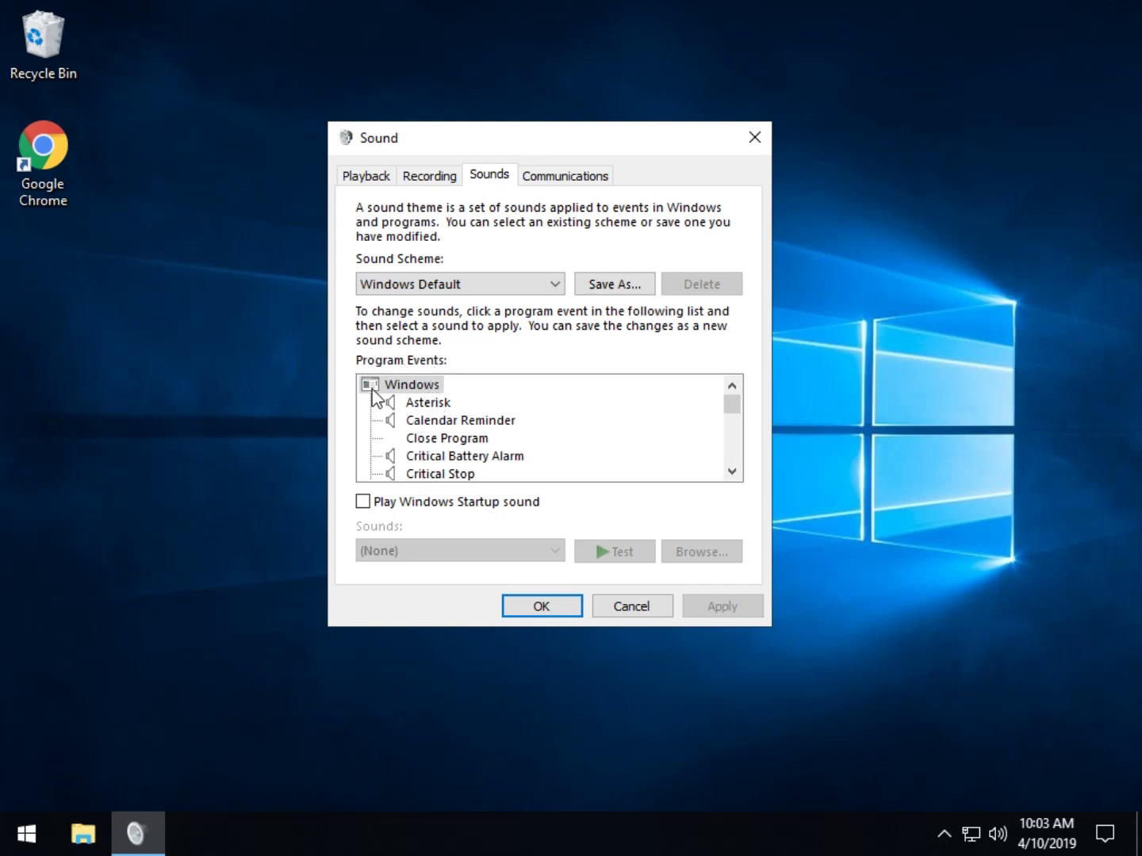
scroll(373, 395, "down", 14)
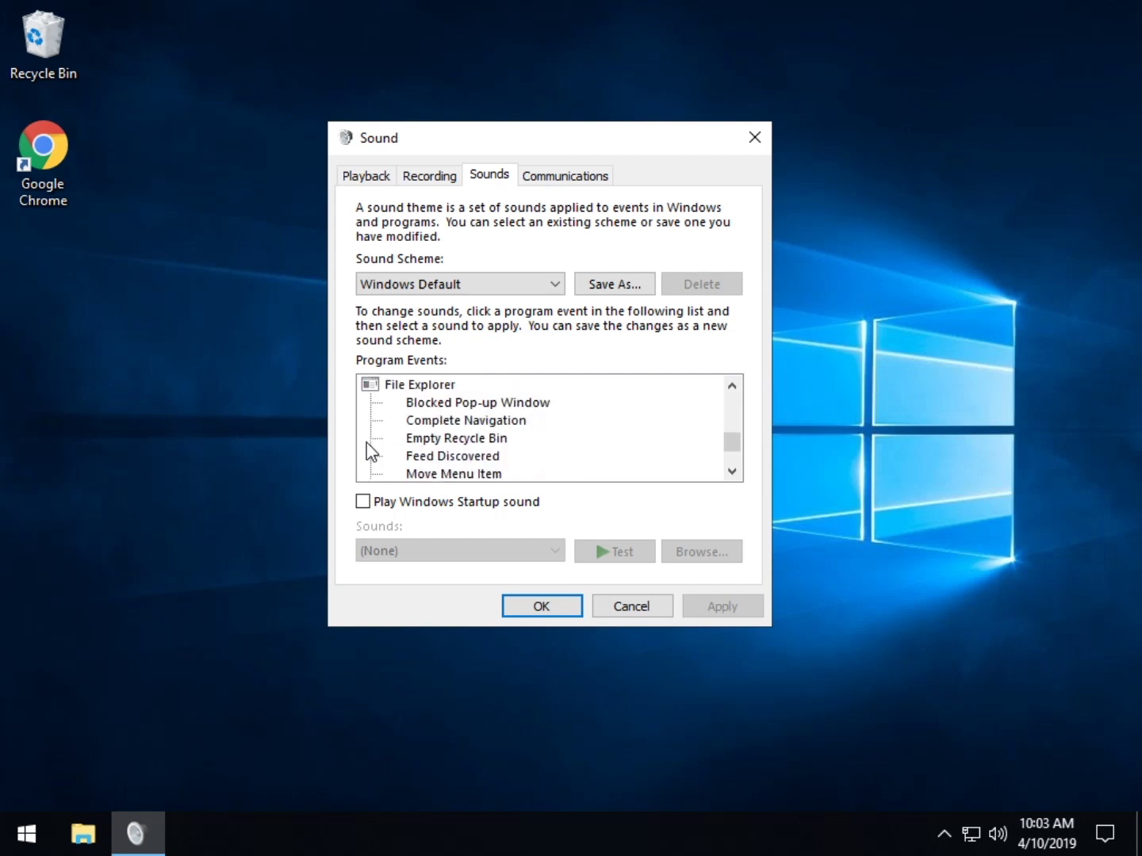
scroll(374, 434, "down", 2)
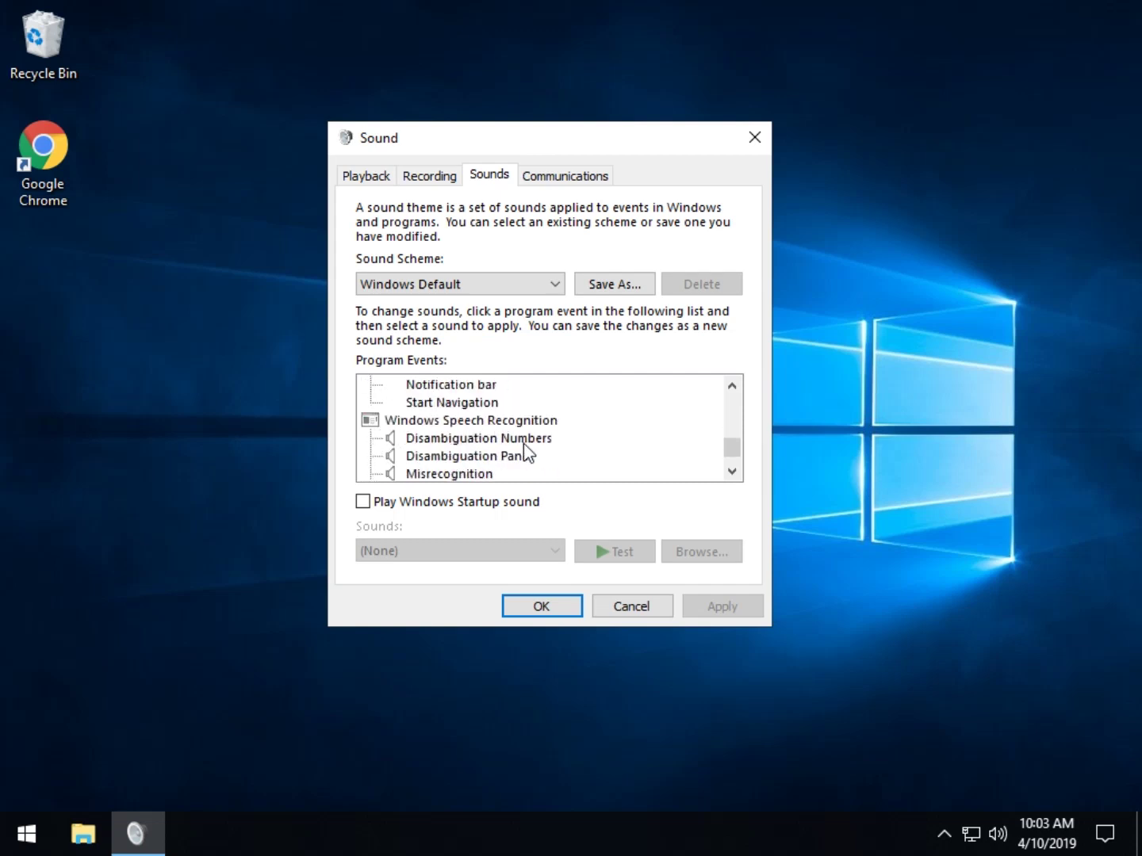
scroll(507, 446, "down", 2)
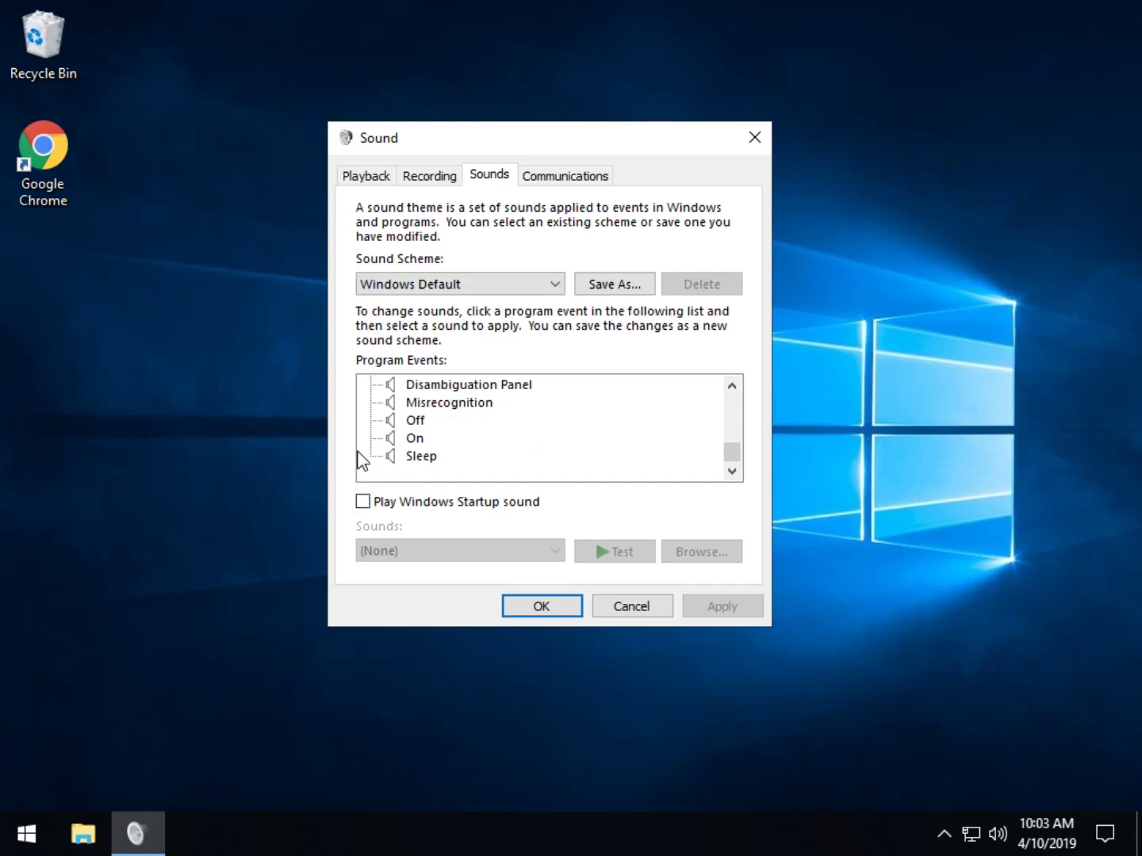
scroll(432, 453, "up", 15)
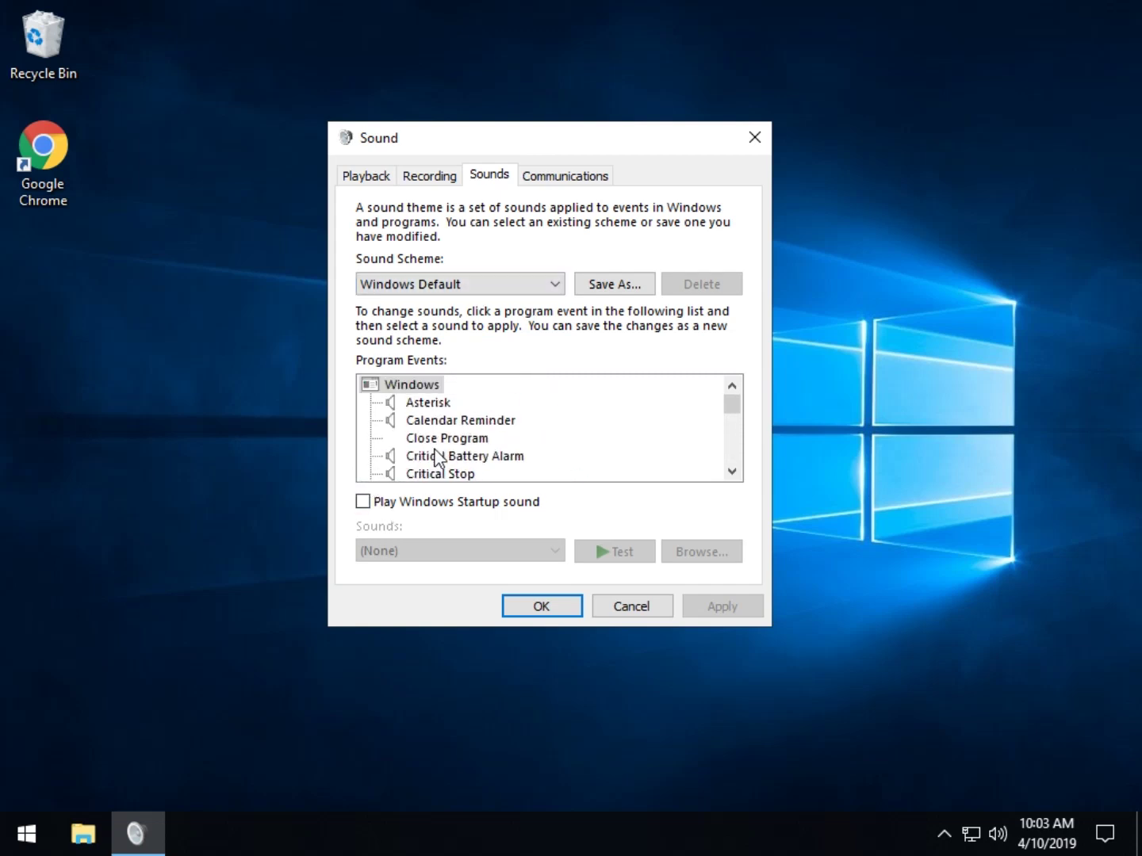
- Select the Asterisk event, test its current sound, then assign and preview Windows Ding
left_click(428, 404)
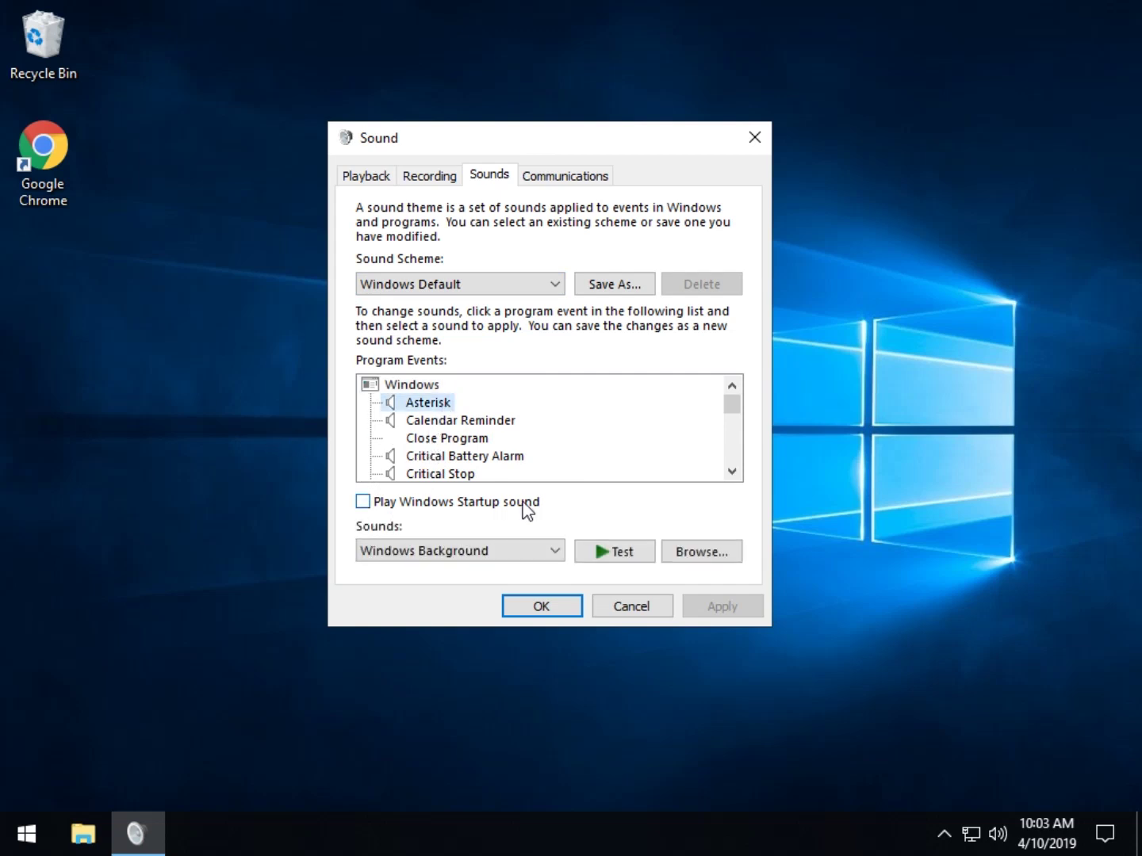
left_click(624, 555)
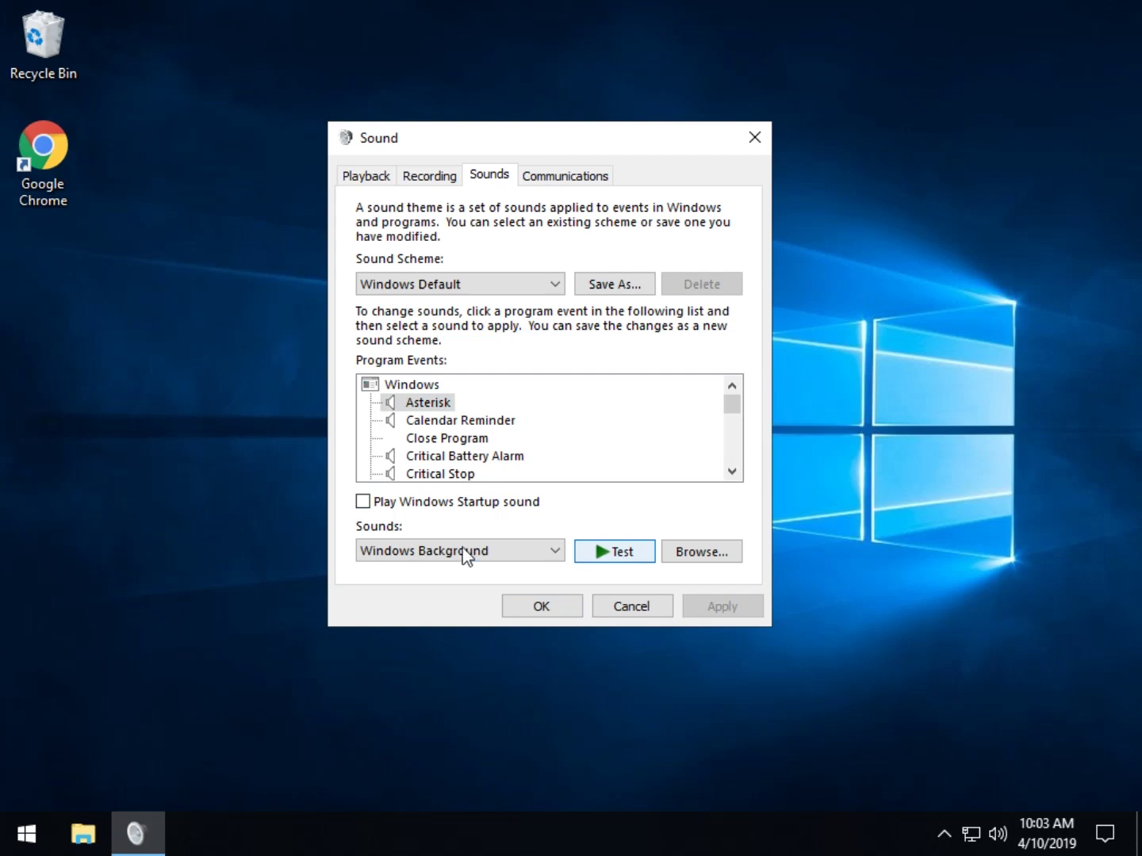
left_click(444, 556)
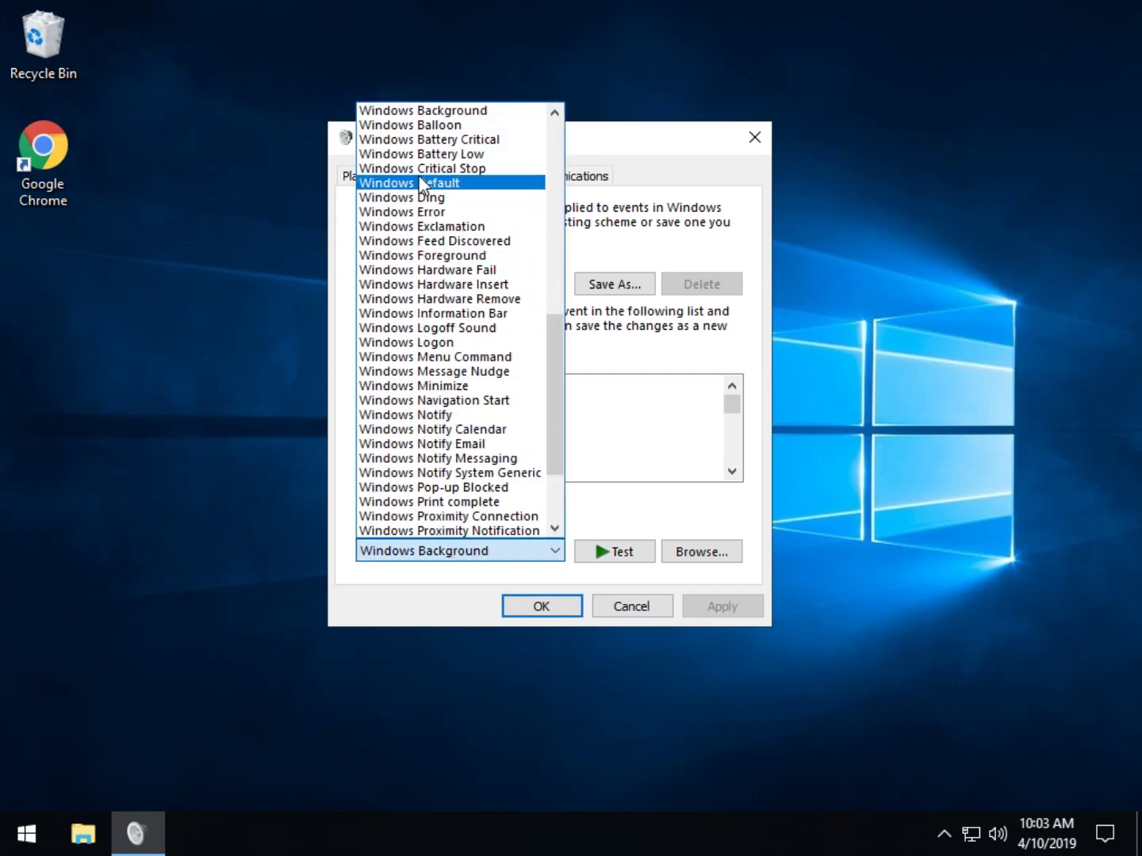
left_click(464, 195)
left_click(623, 552)
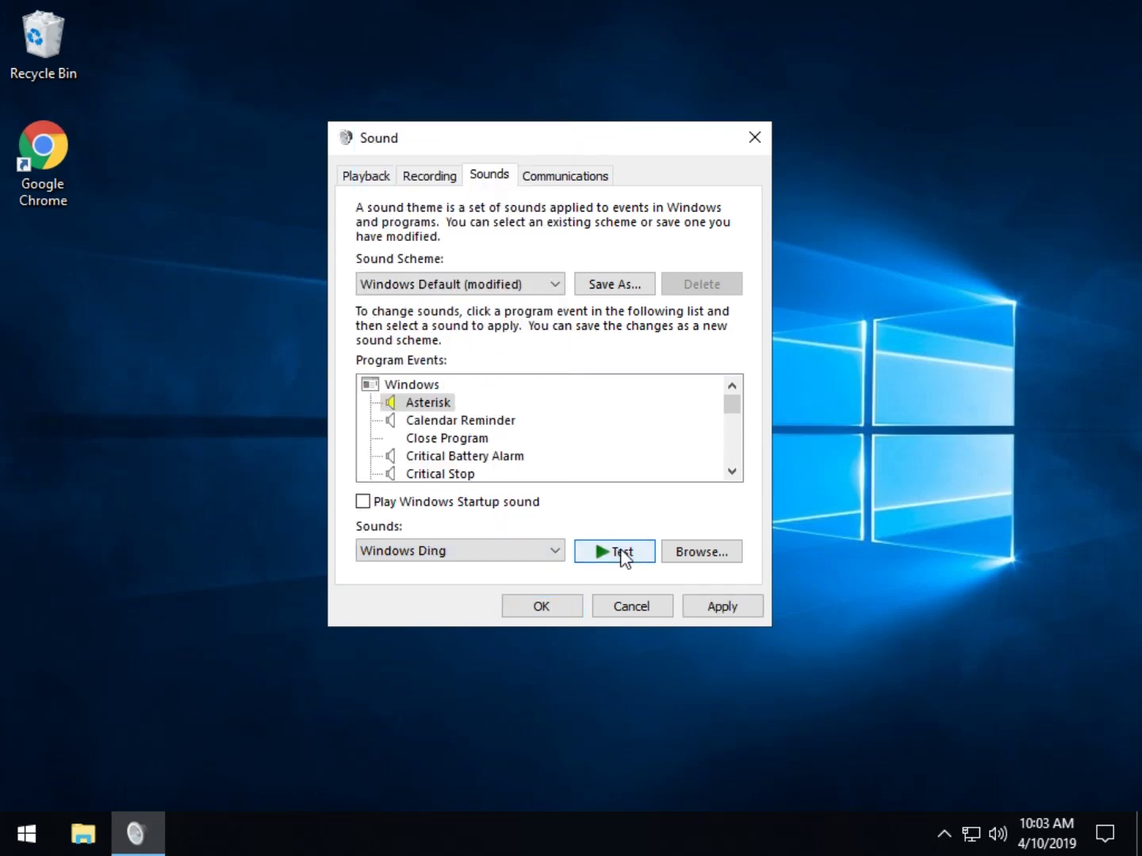
- Switch Asterisk to Windows Notify System Generic and preview it
left_click(527, 556)
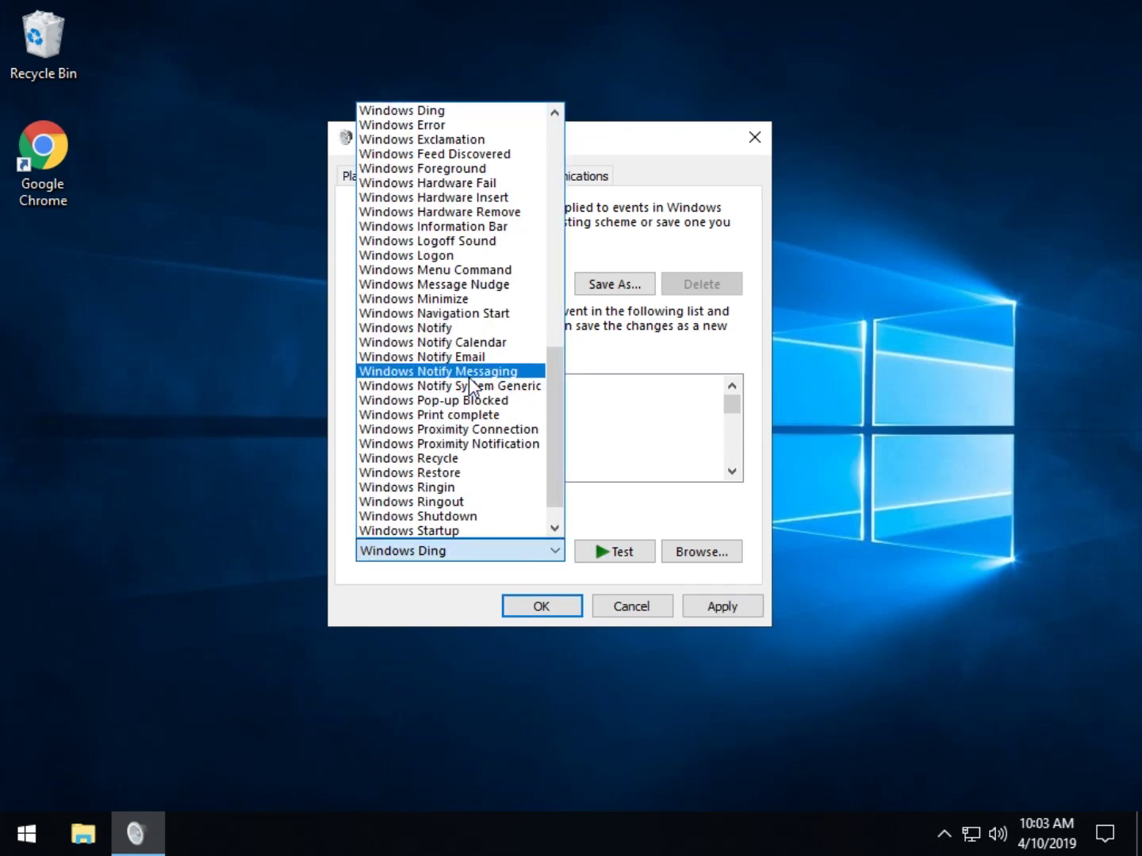
left_click(471, 387)
left_click(624, 559)
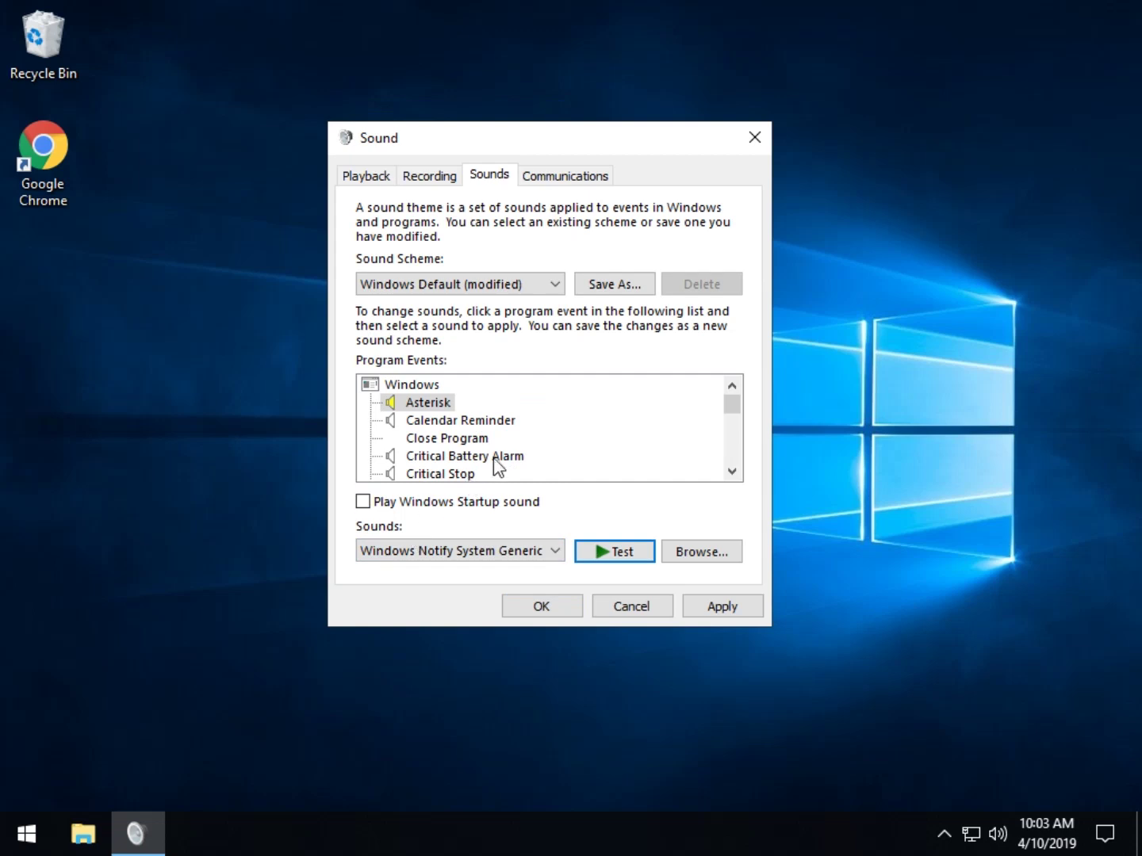
- Switch Asterisk to Windows Proximity Connection and preview it
left_click(447, 543)
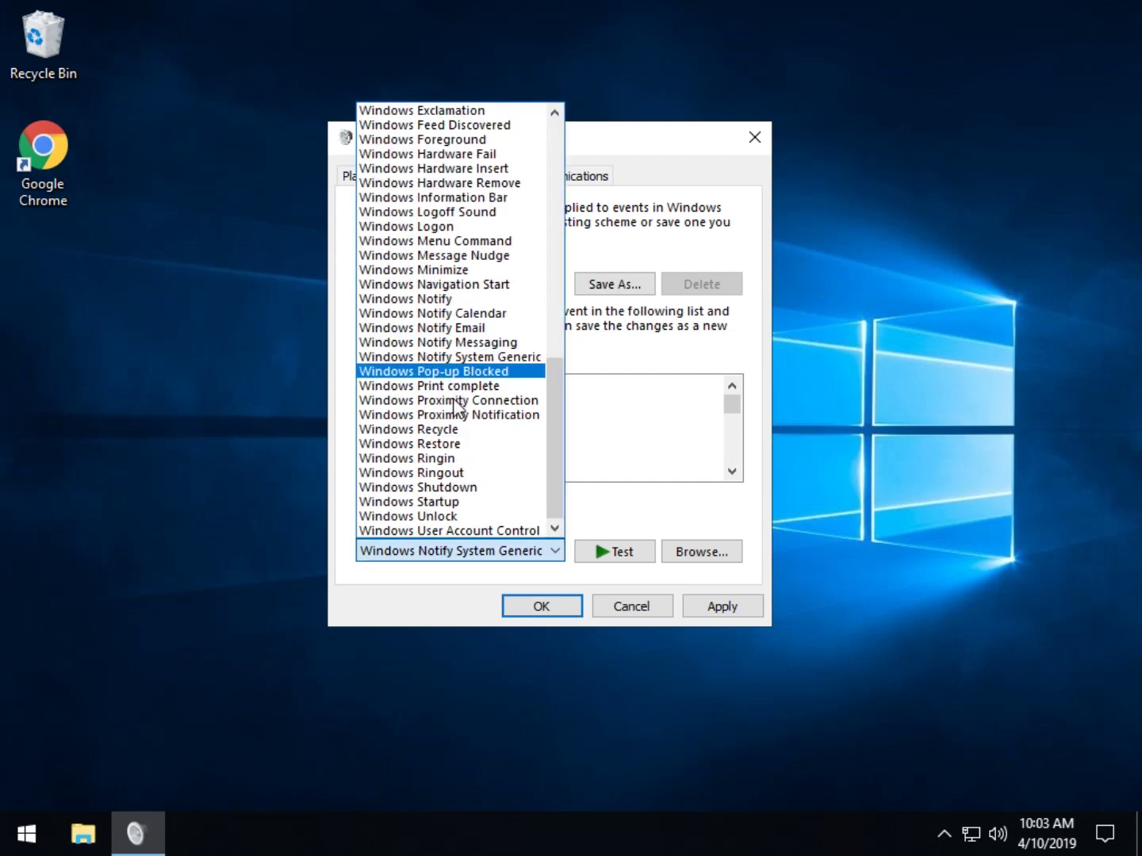
left_click(455, 404)
left_click(596, 559)
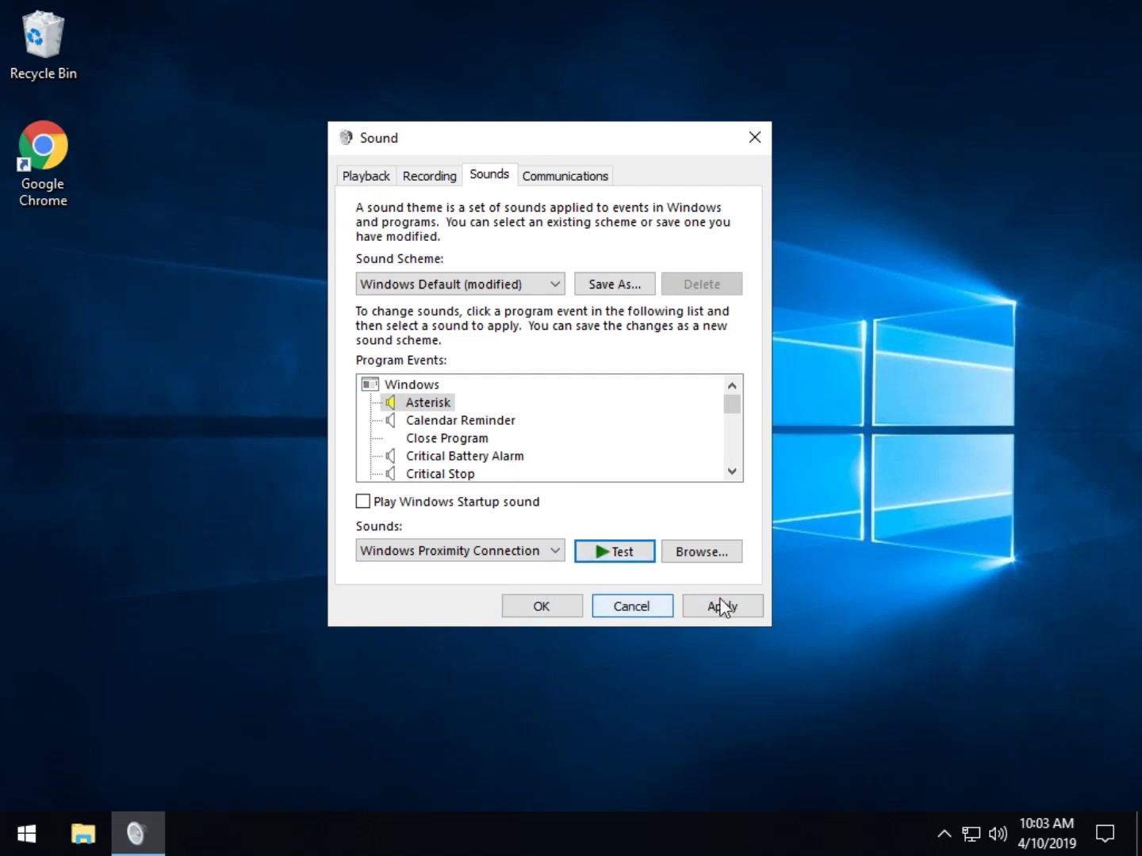
left_click(704, 555)
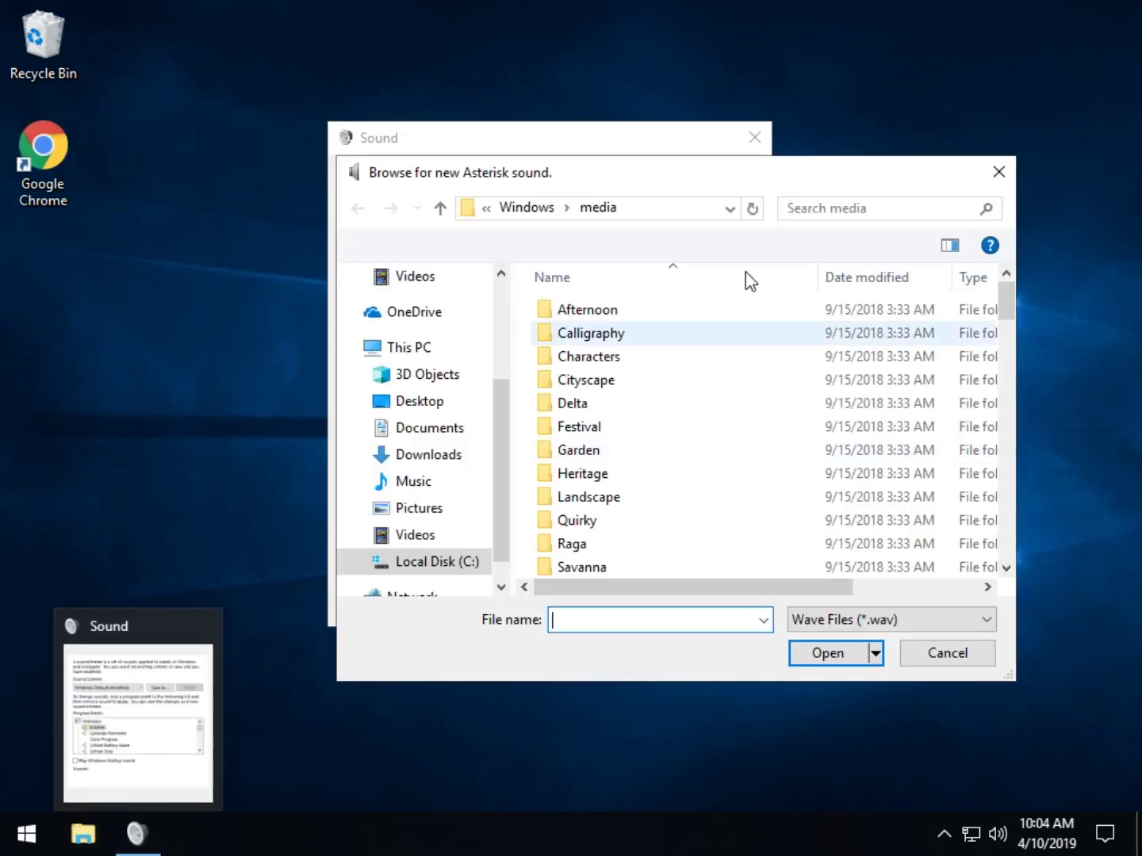
- Close the sound file browser unused and keep Windows Proximity Connection for Asterisk
left_click_drag(616, 180, 540, 134)
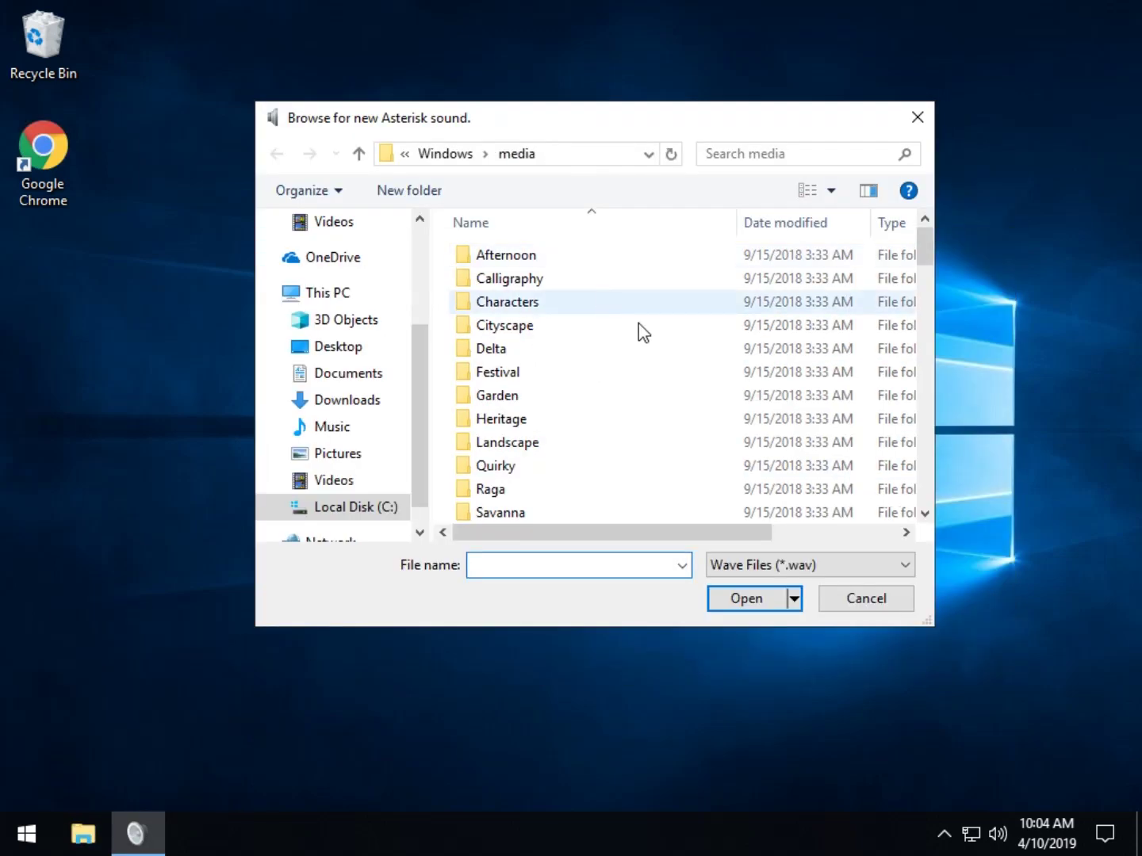
left_click_drag(921, 271, 922, 516)
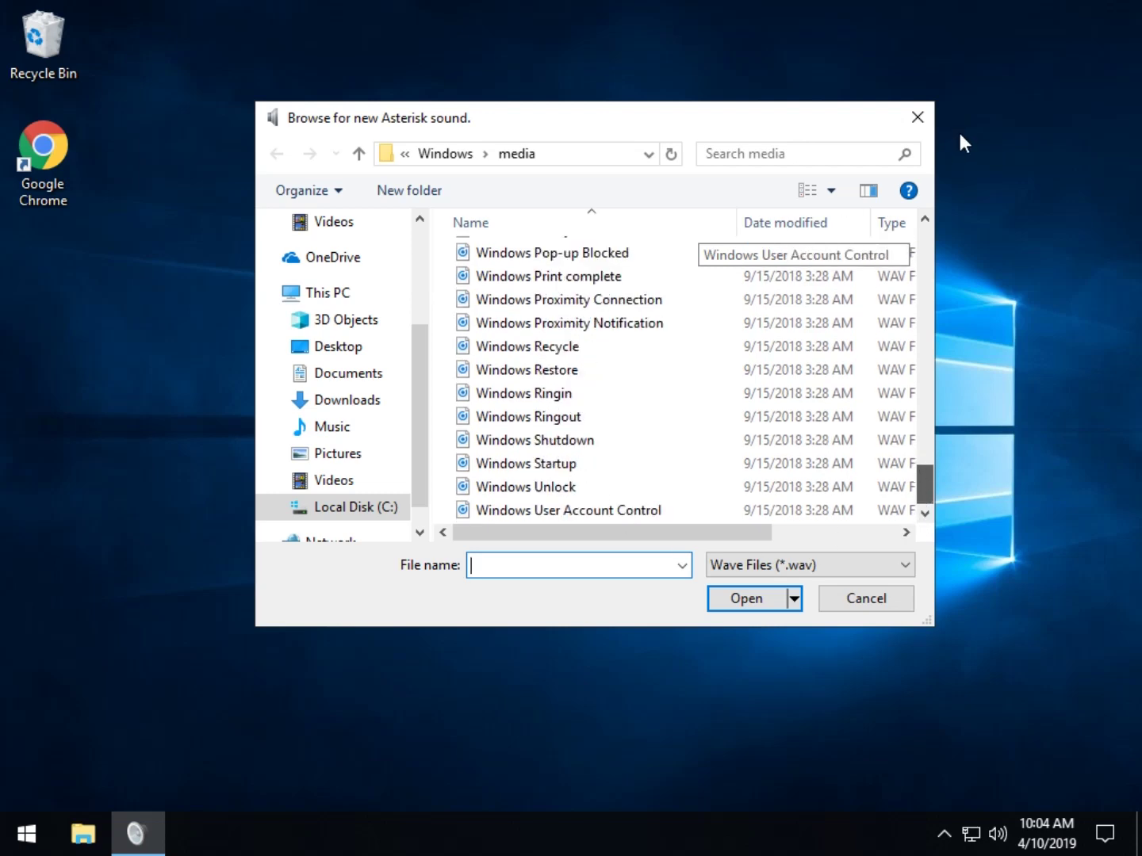
left_click(912, 118)
left_click(467, 552)
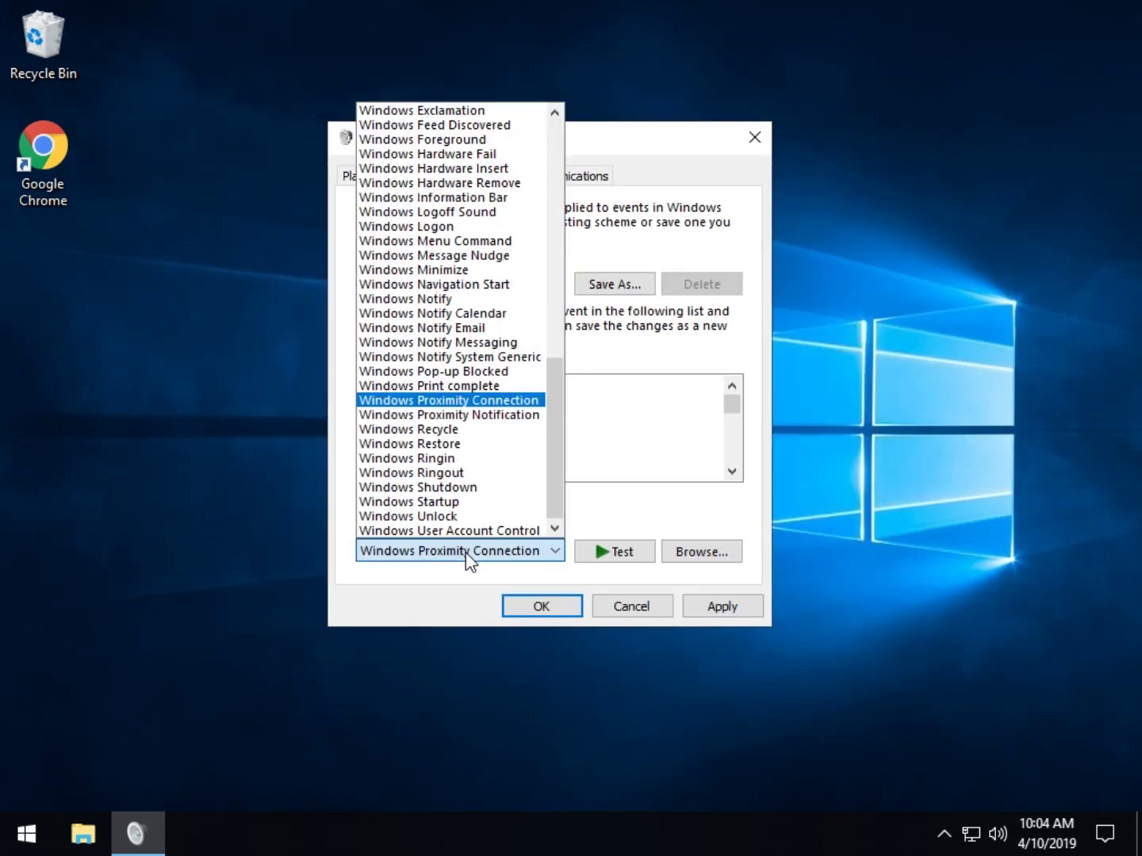
left_click(467, 554)
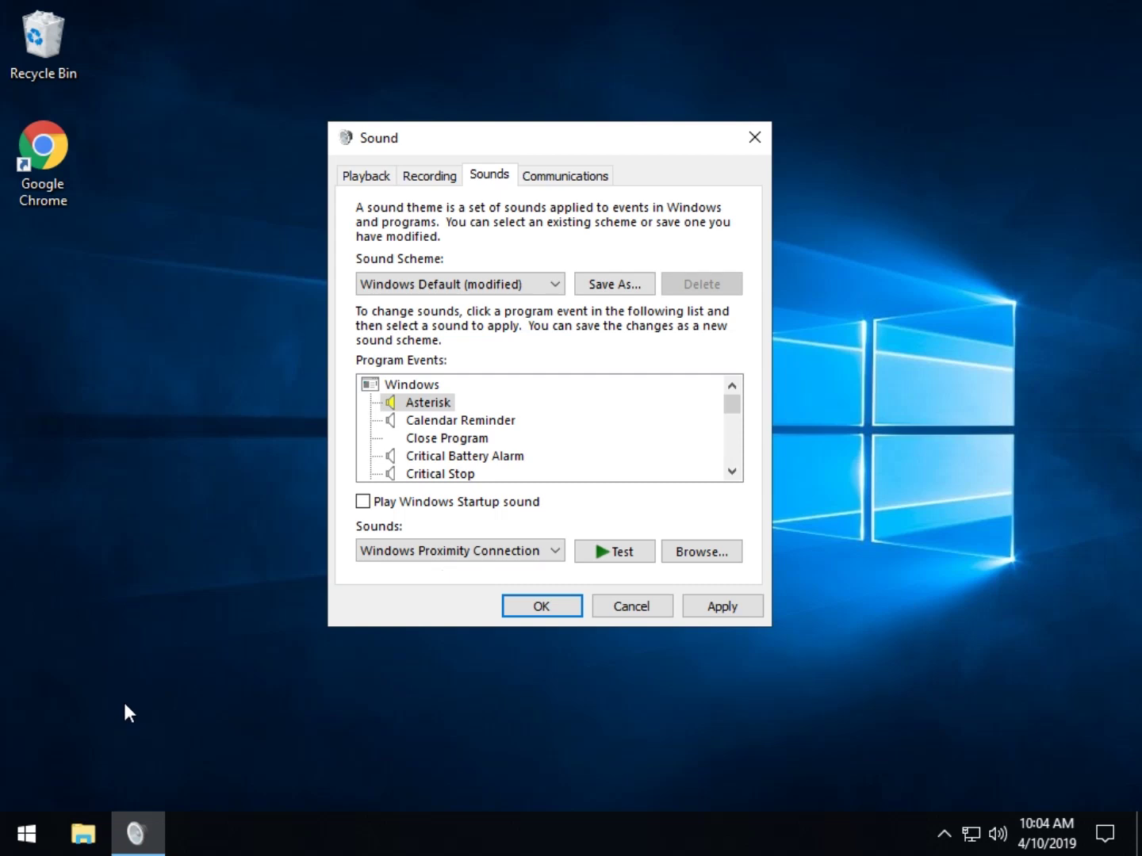
- In File Explorer, show Downloads and expand Local Disk (C:) > Windows in the folder tree
left_click(80, 847)
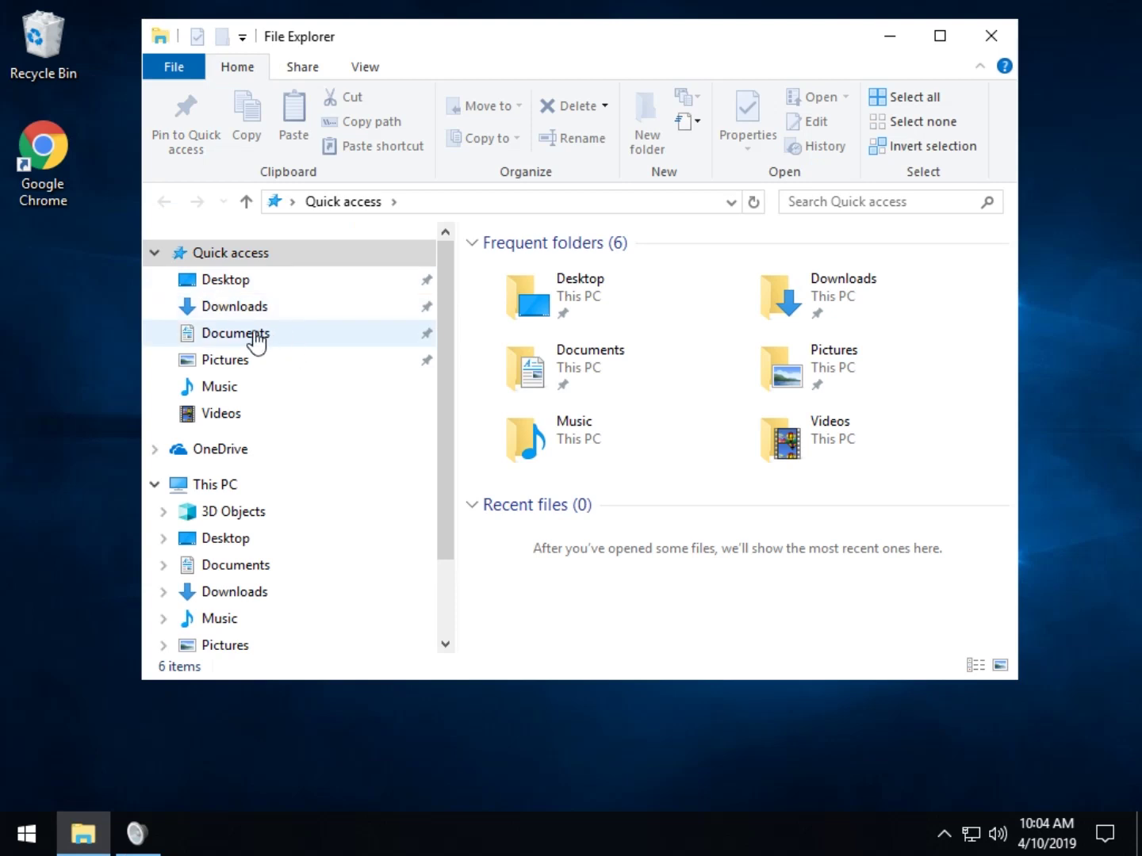
left_click(252, 308)
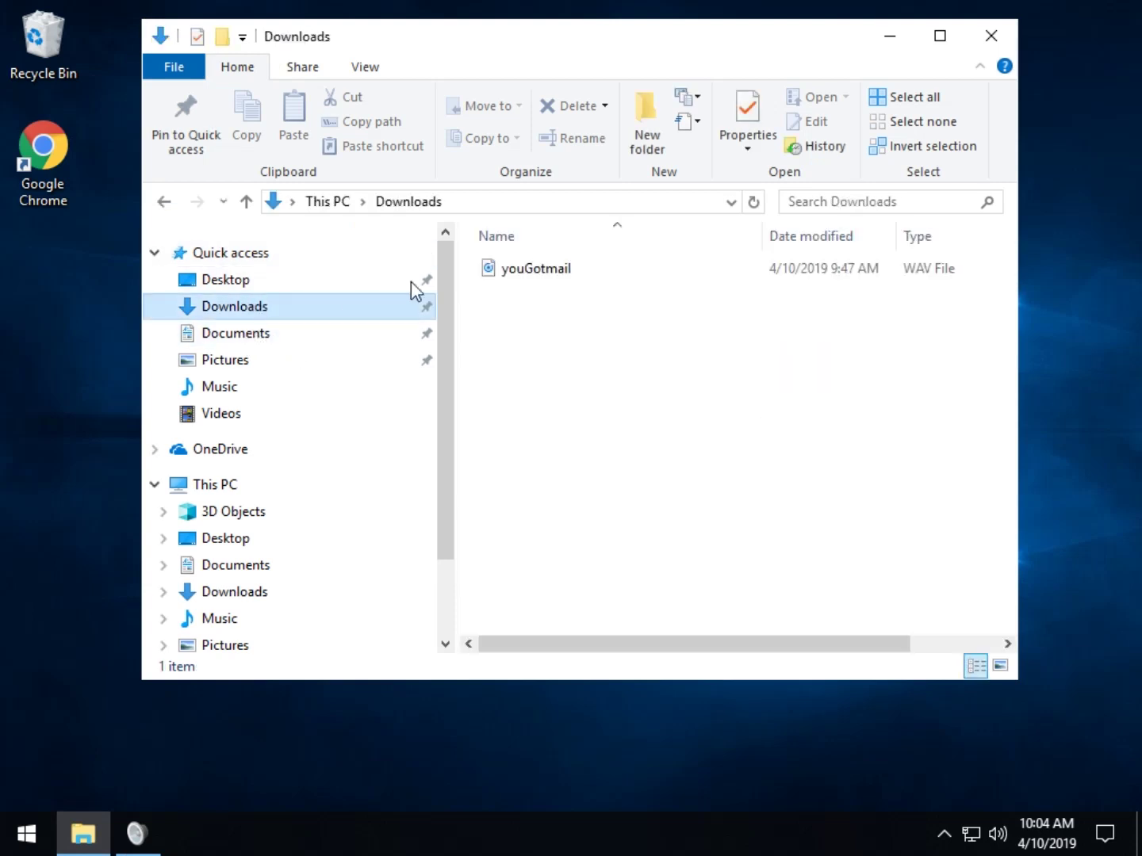
left_click(589, 279)
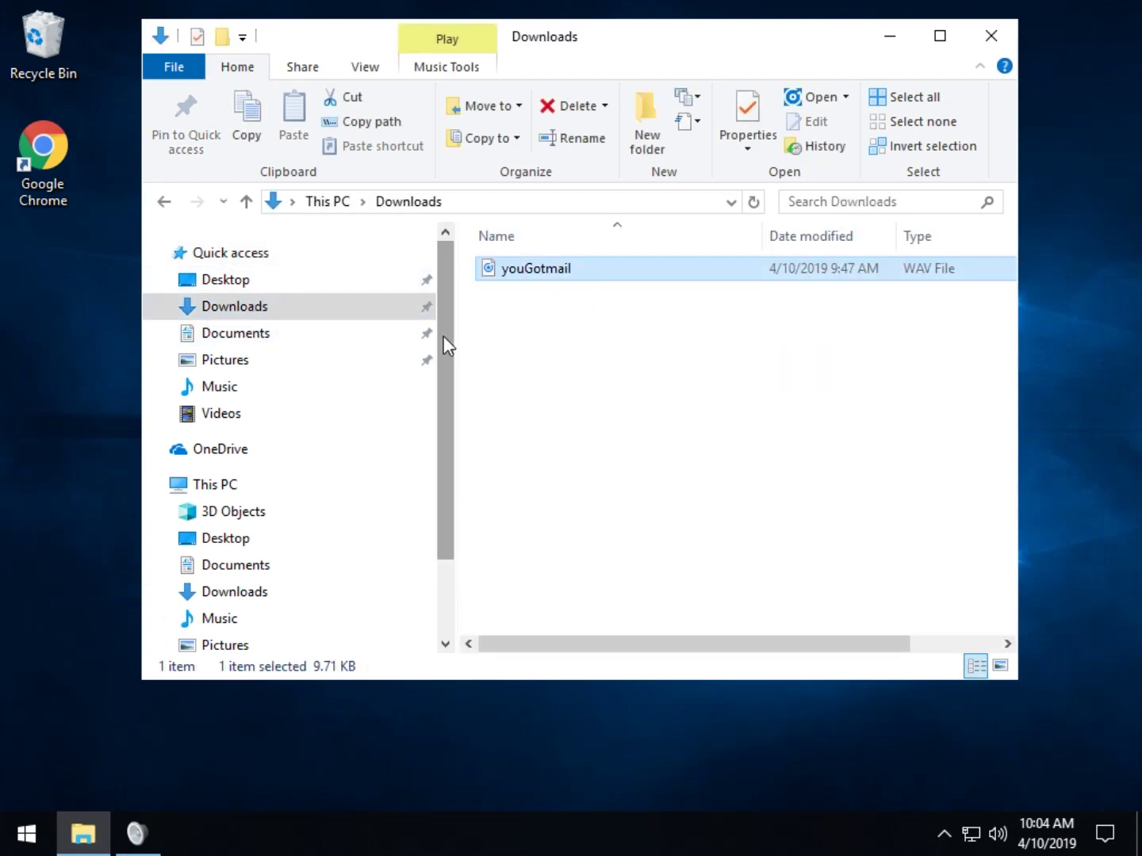
left_click_drag(446, 341, 229, 607)
left_click(164, 575)
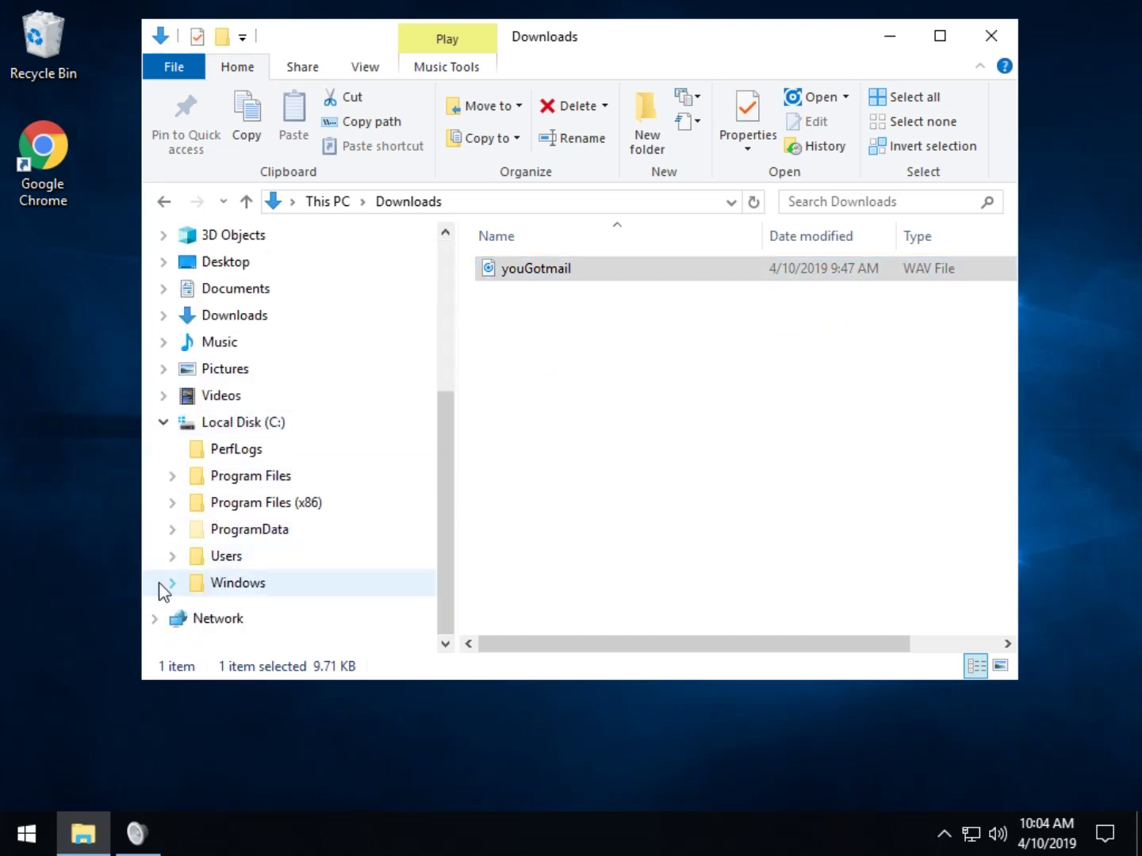
left_click(174, 587)
scroll(230, 474, "down", 3)
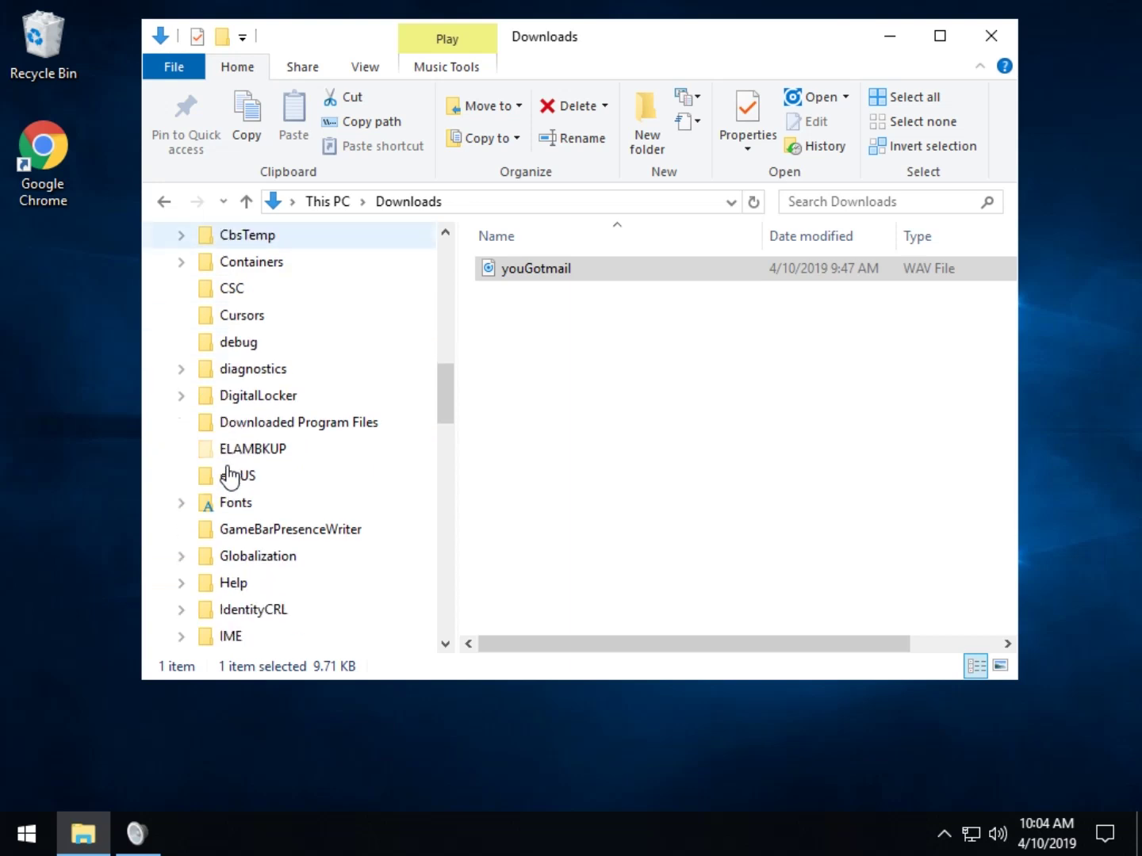
scroll(230, 475, "down", 5)
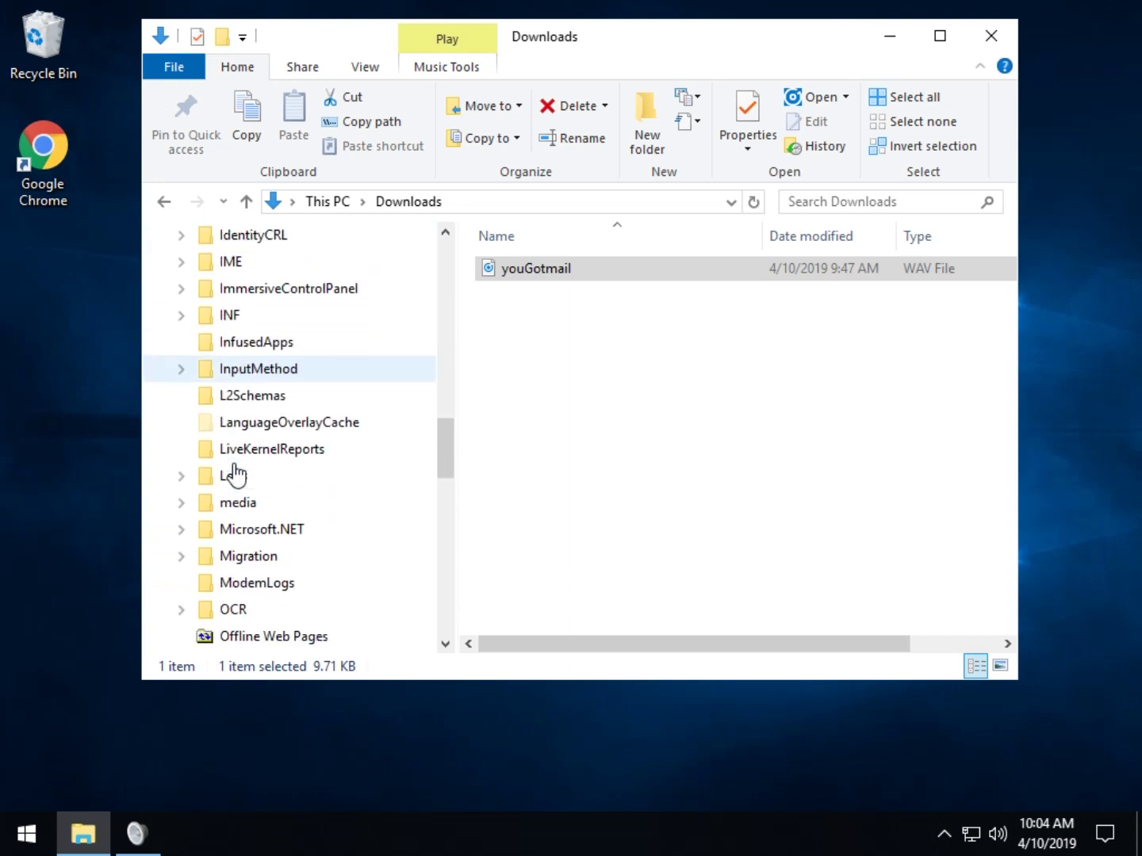
- Copy youGotmail onto the Windows media folder, granting administrator permission
left_click(595, 268)
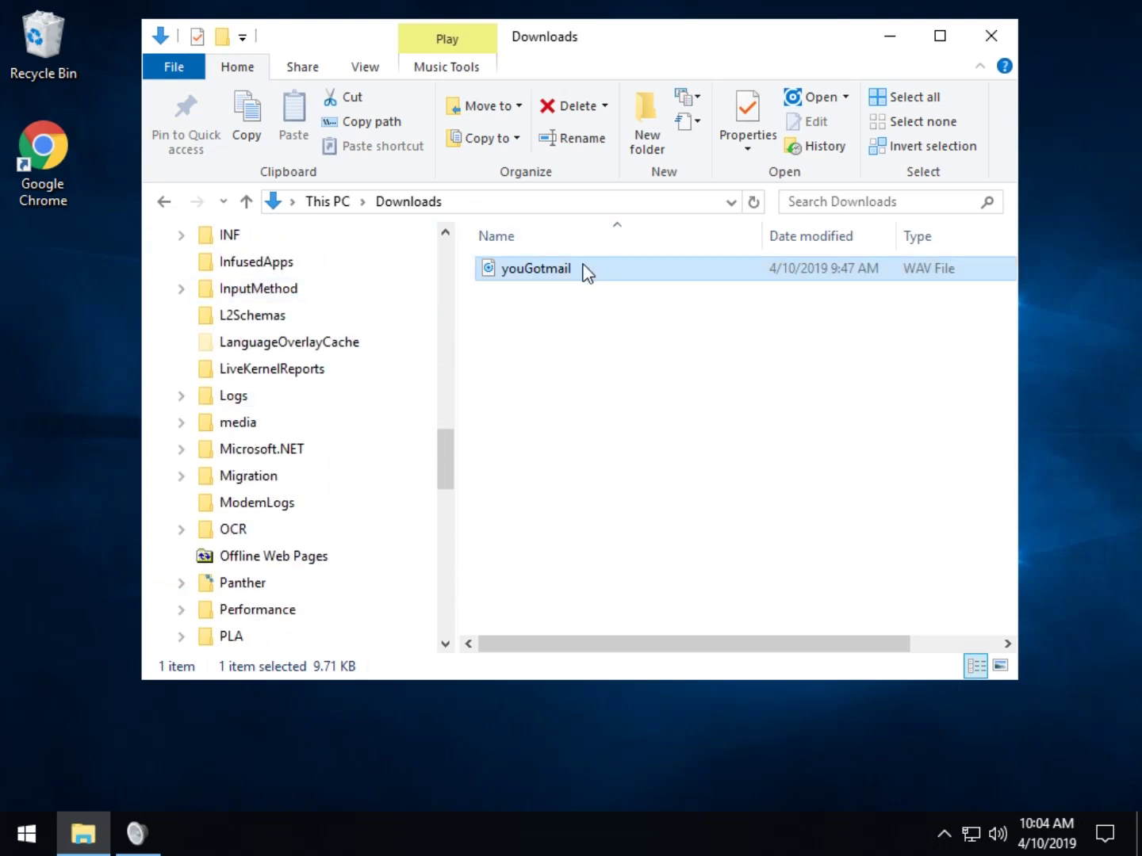
left_click_drag(581, 267, 373, 429)
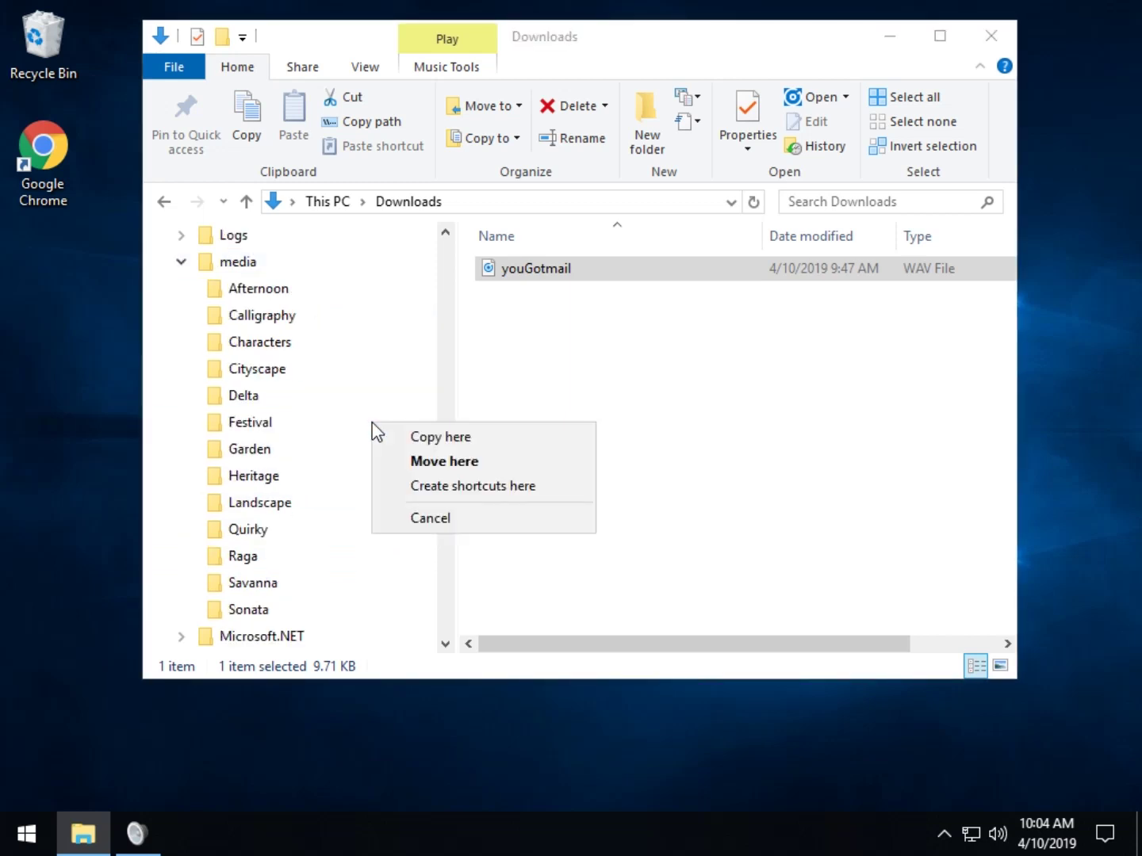
left_click(417, 436)
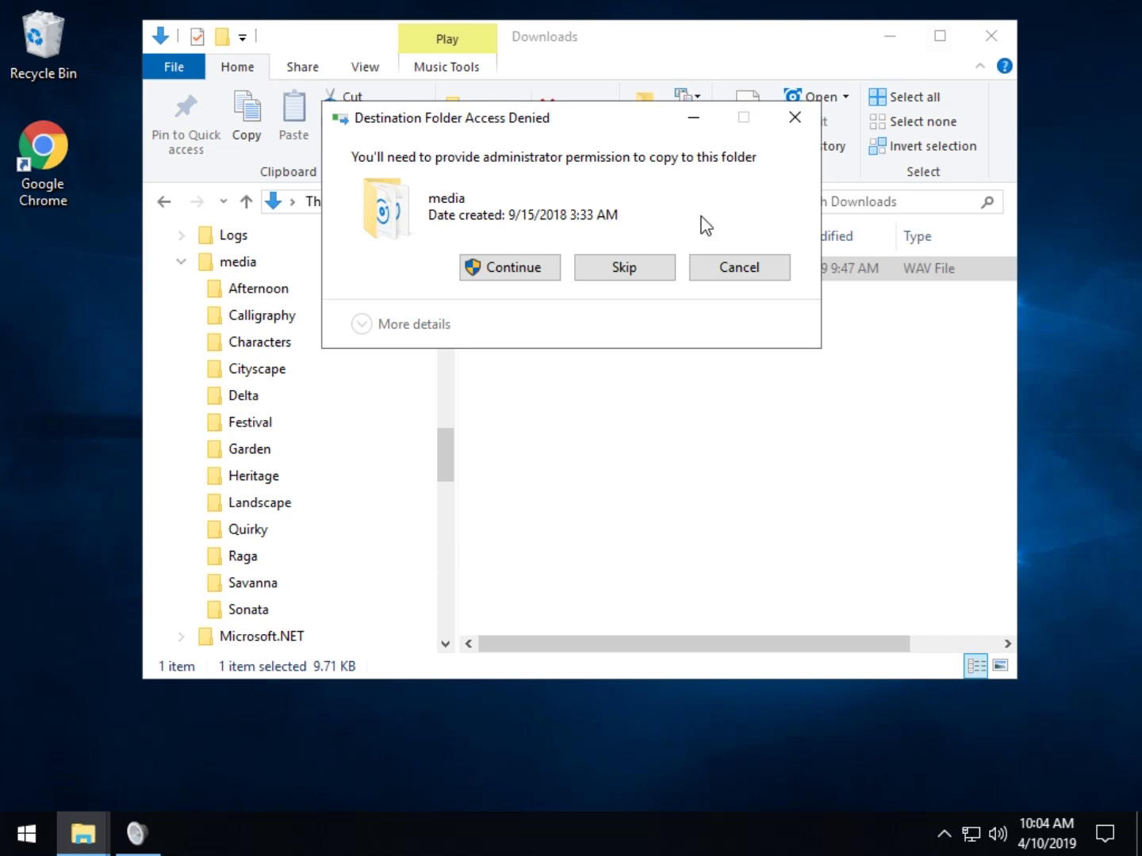
left_click(519, 261)
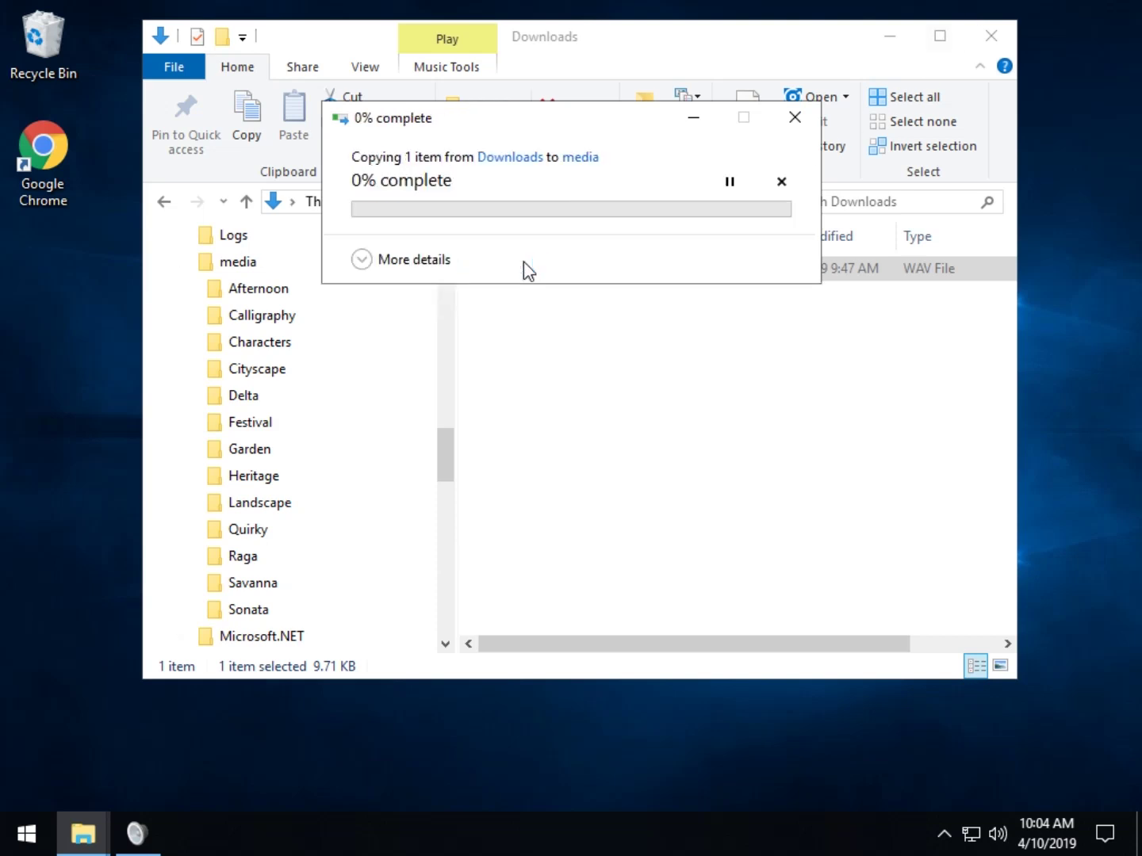
- Set Asterisk's sound to the youGotmail Wave file browsed from C:\Windows\media
left_click(999, 41)
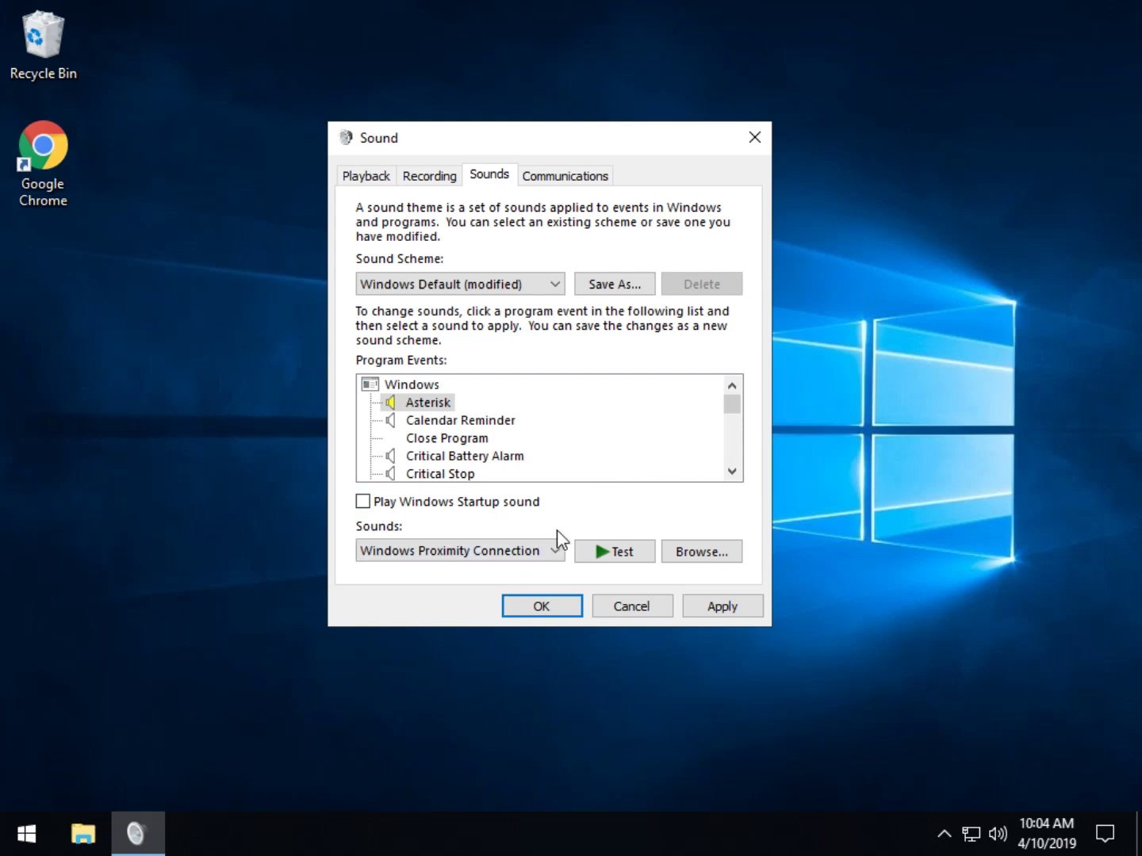
left_click(586, 559)
left_click(689, 553)
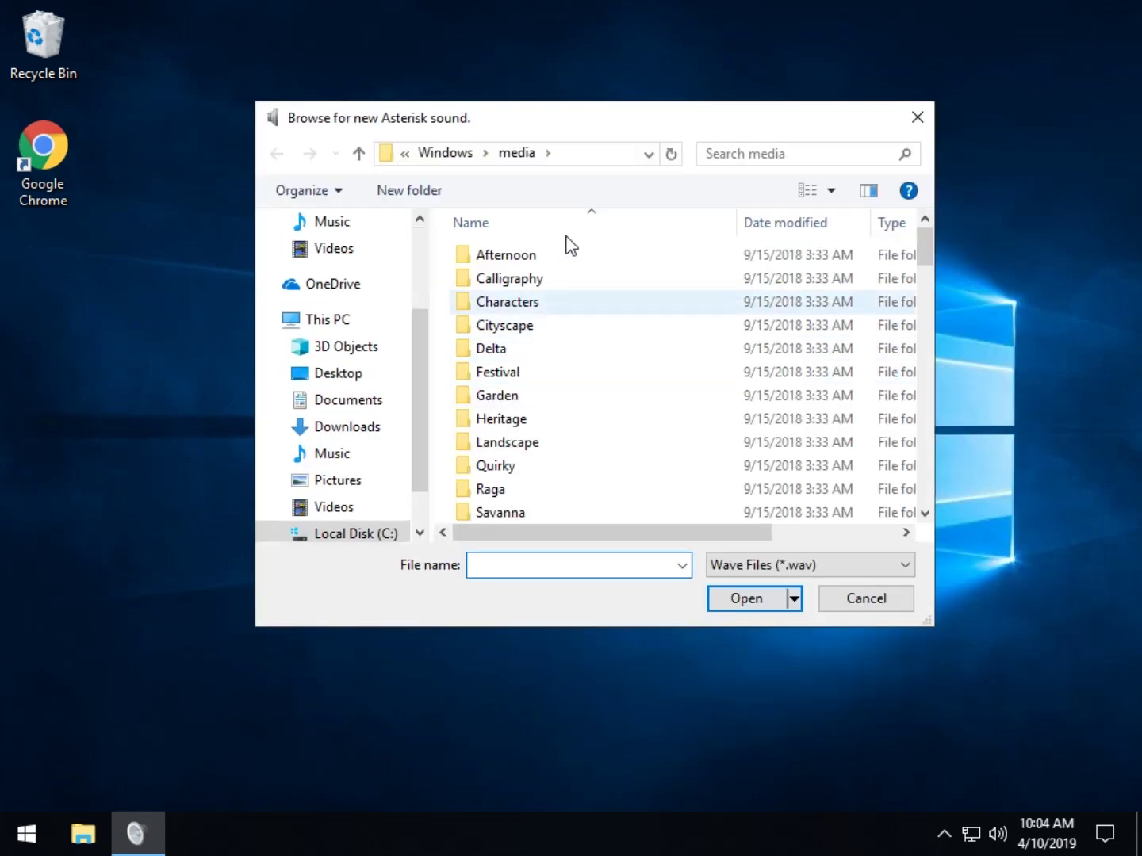
scroll(629, 363, "down", 15)
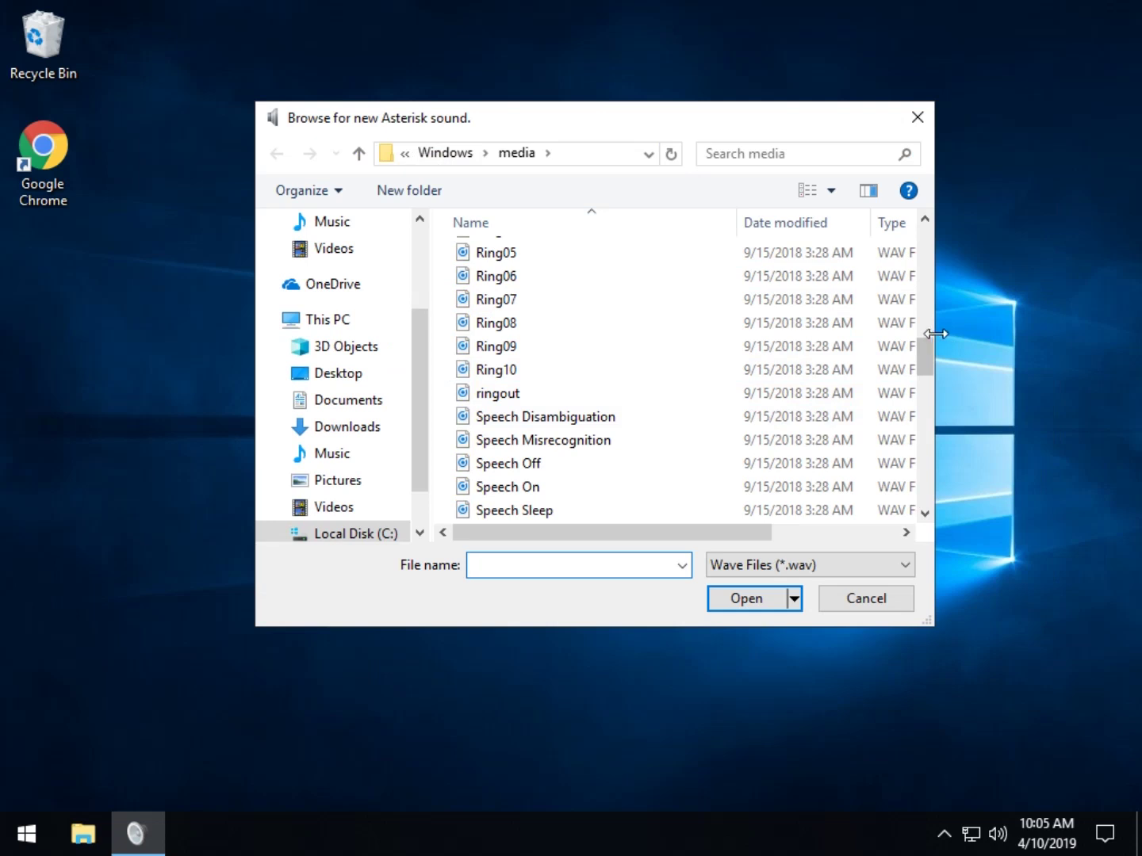
left_click_drag(936, 346, 982, 346)
scroll(951, 494, "down", 14)
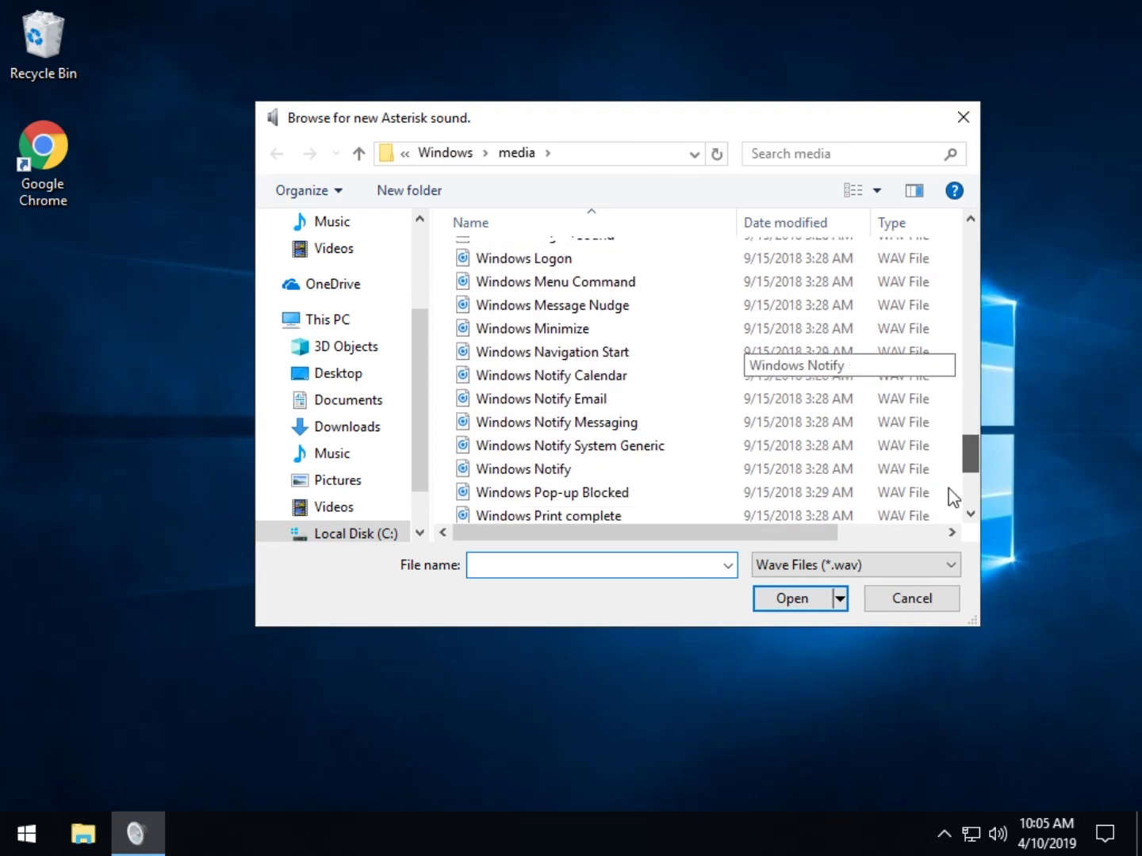
left_click(544, 516)
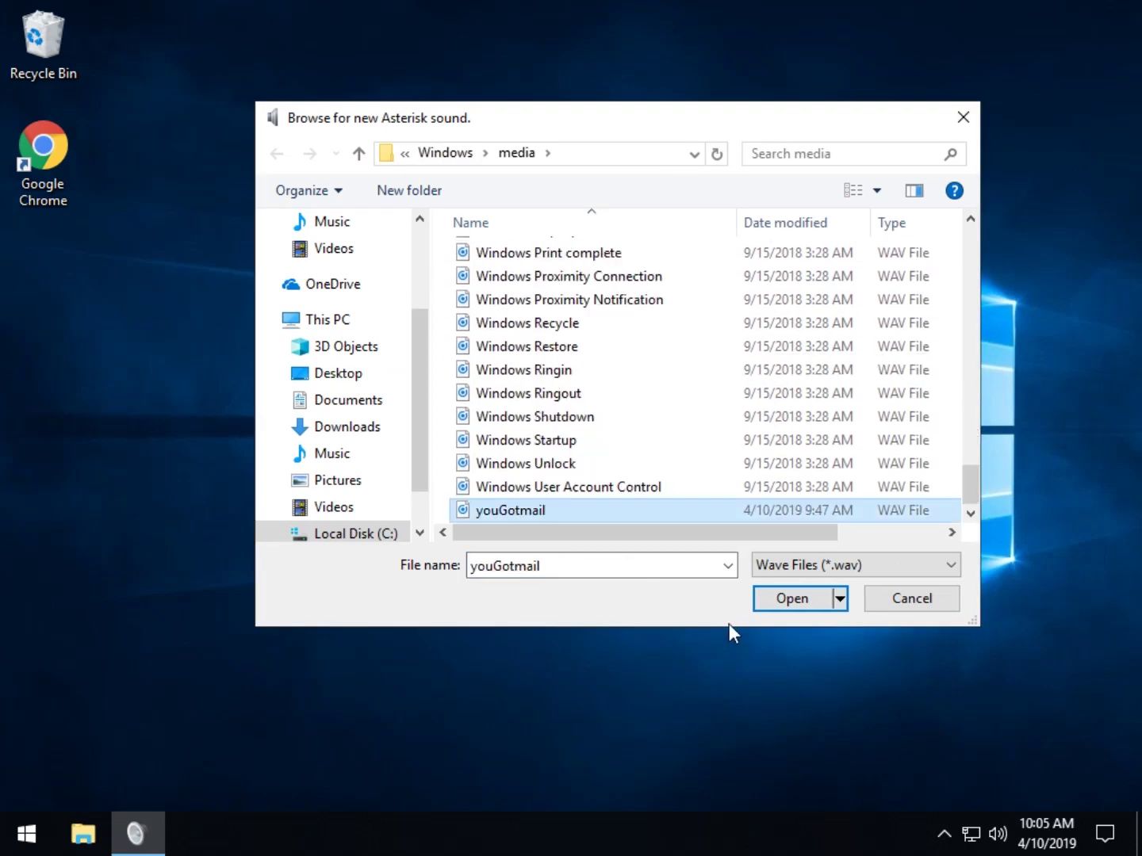
left_click(846, 566)
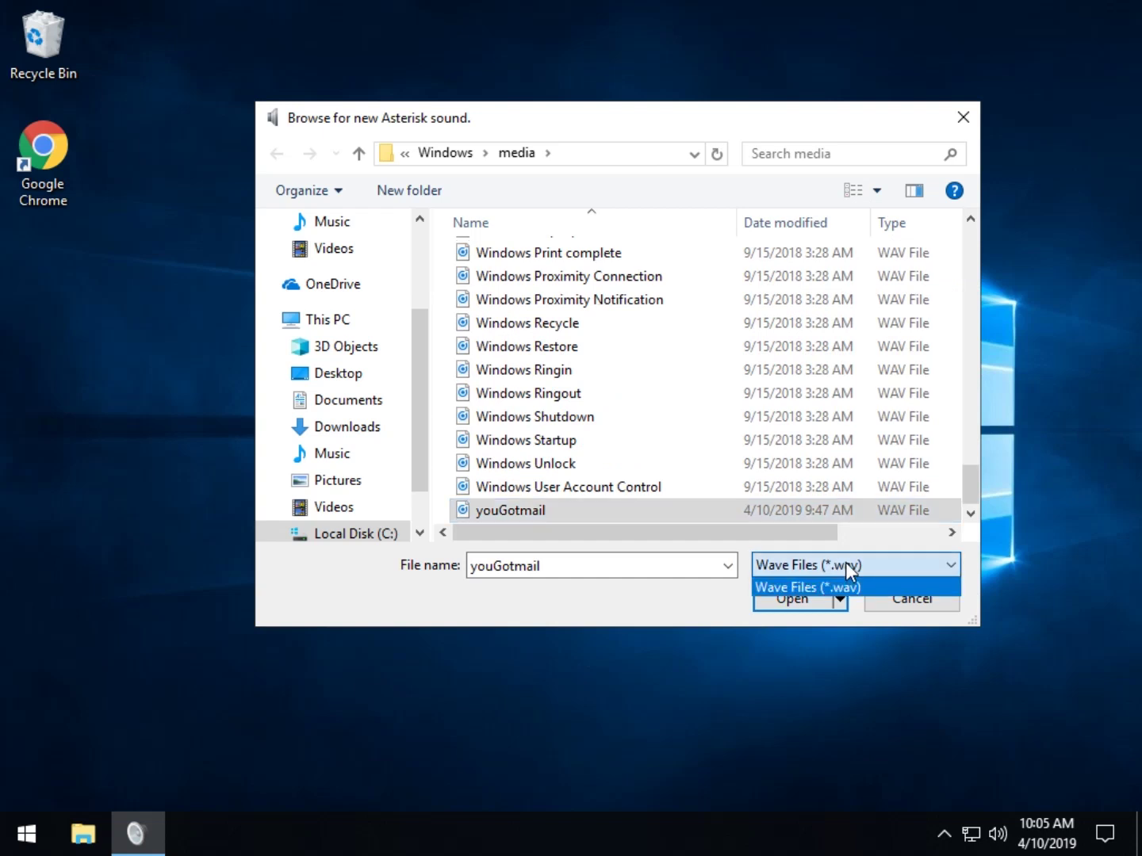
left_click(846, 567)
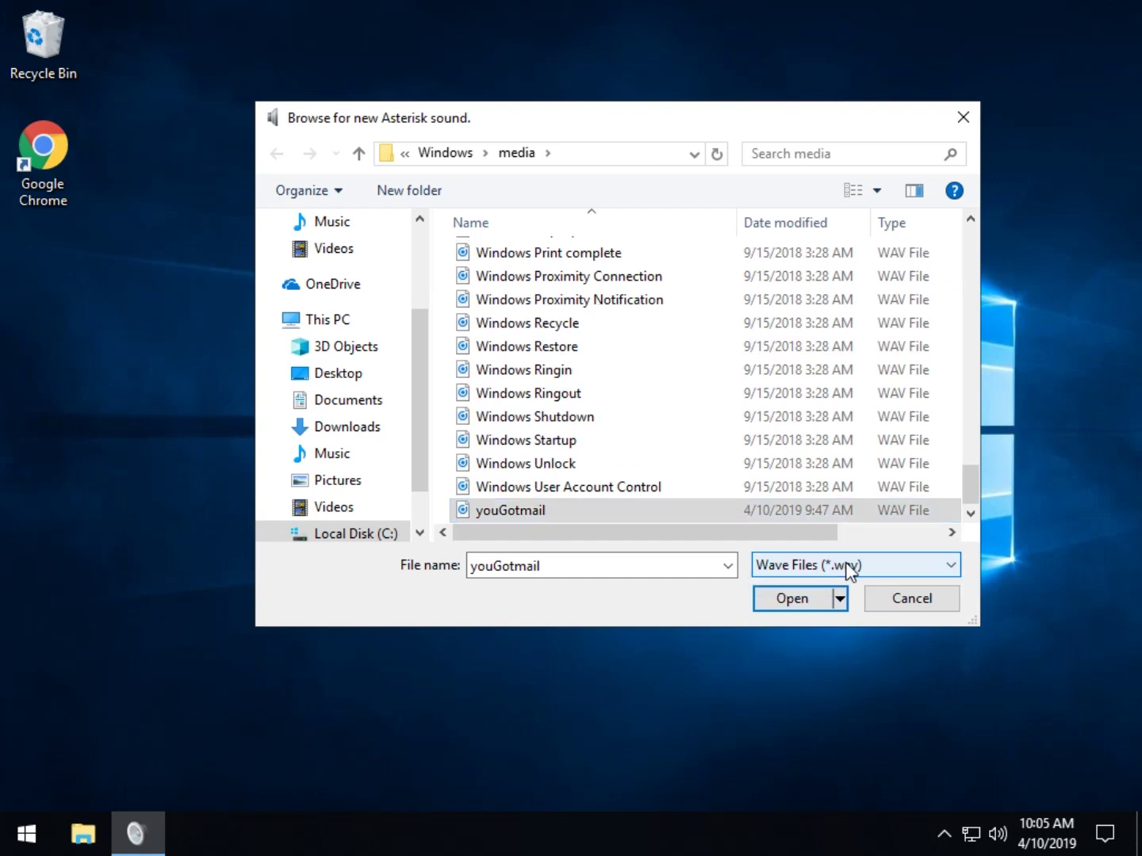
left_click(793, 598)
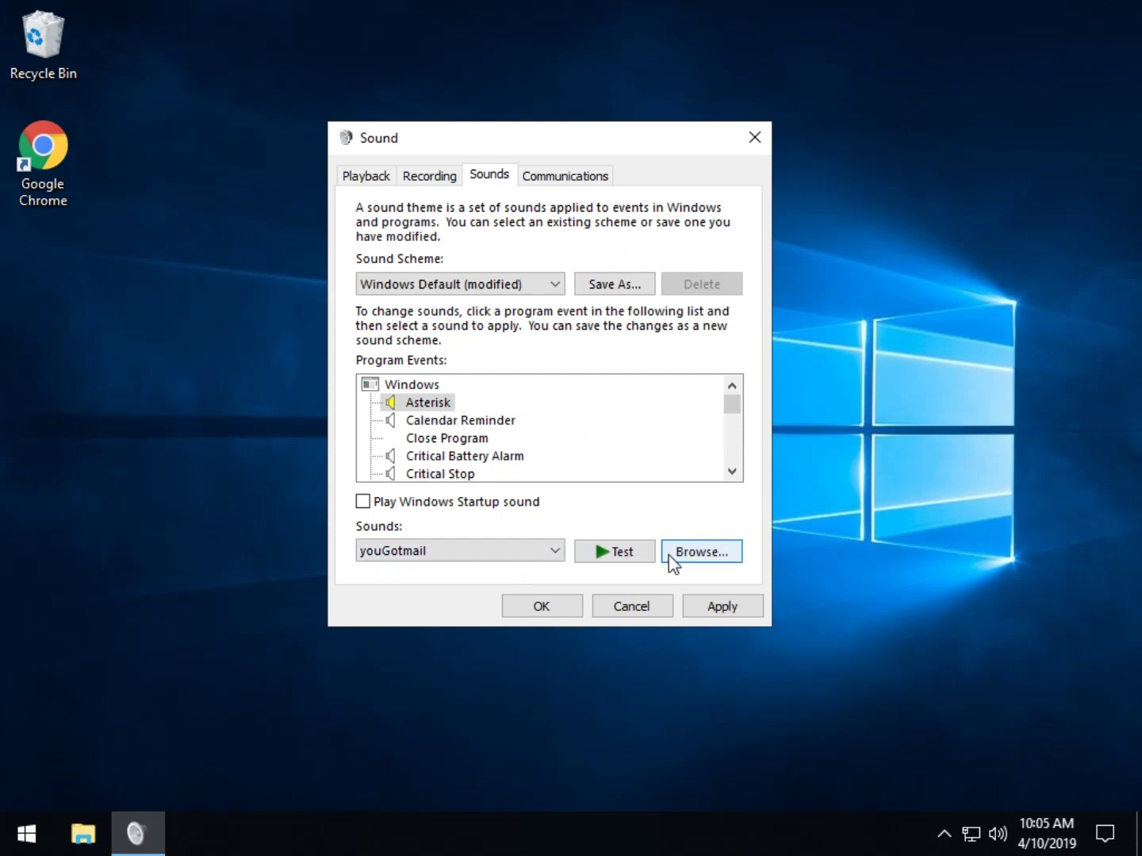
left_click(625, 552)
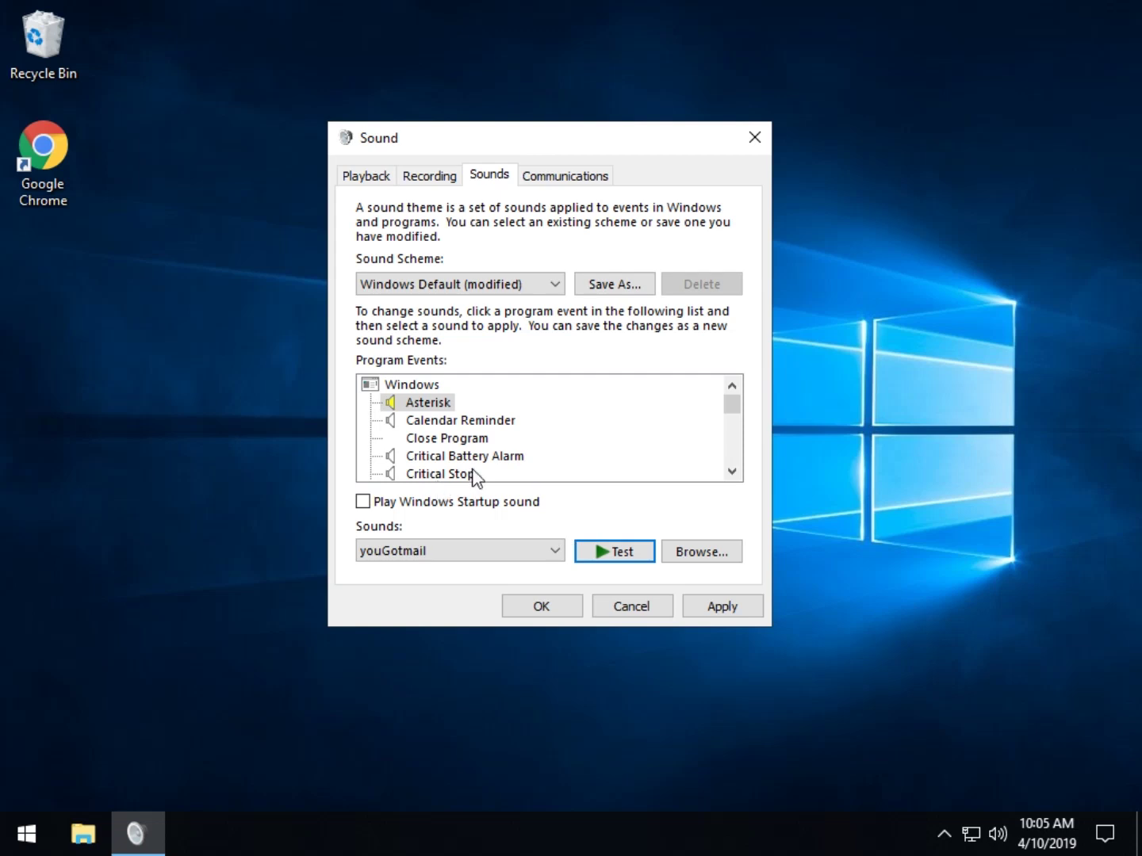
scroll(475, 472, "down", 7)
scroll(468, 452, "up", 2)
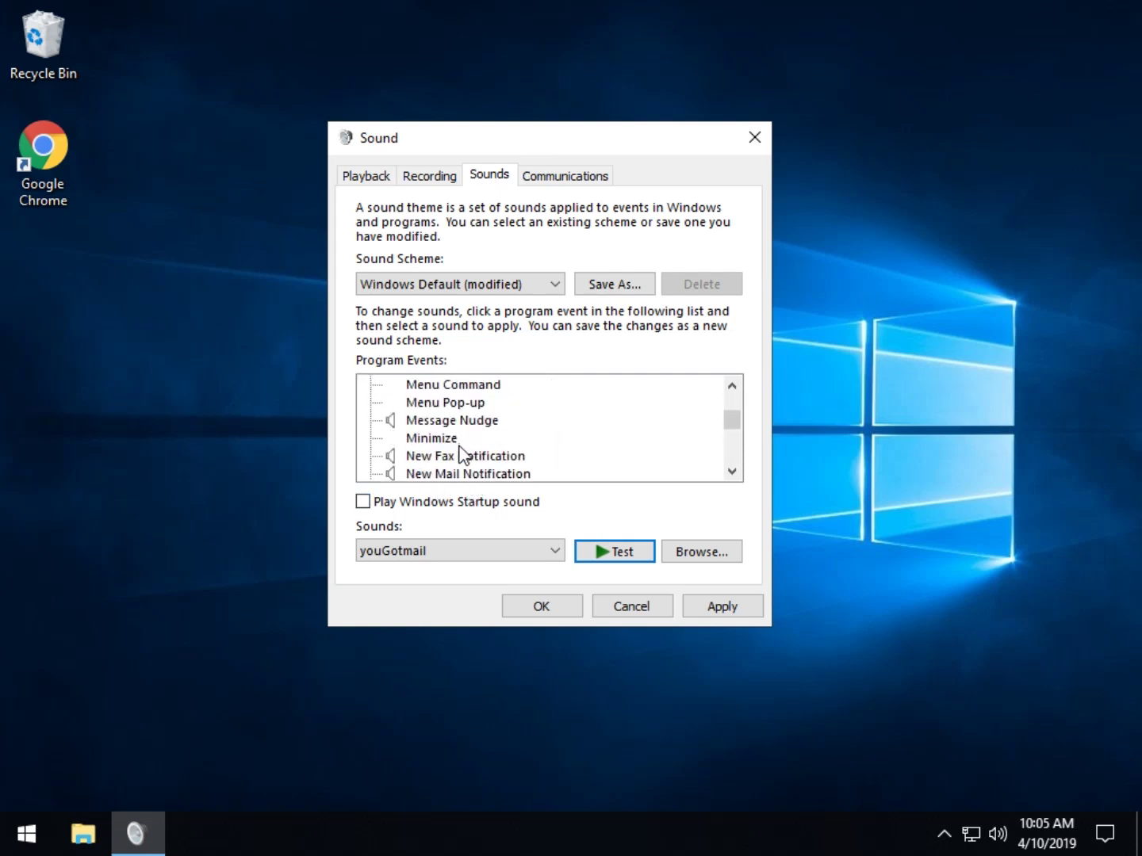
scroll(464, 456, "down", 1)
left_click(475, 404)
left_click(638, 560)
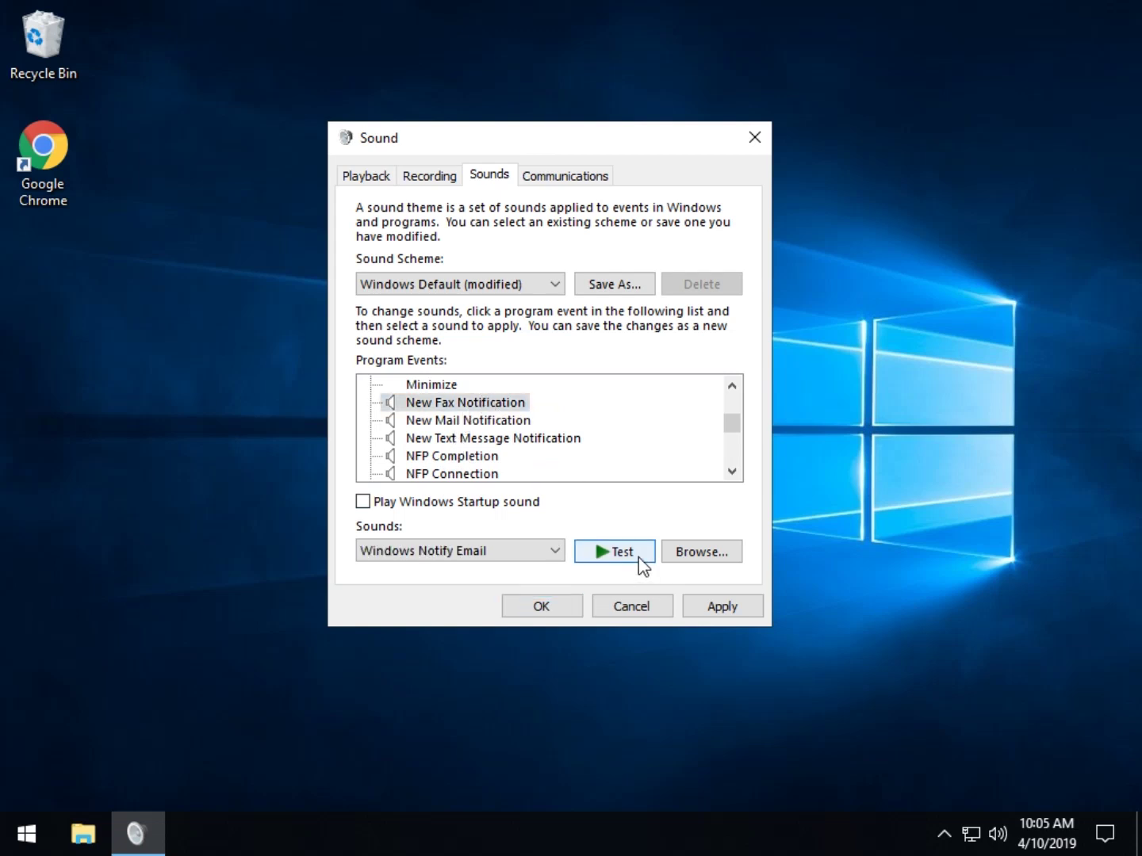
scroll(482, 442, "down", 4)
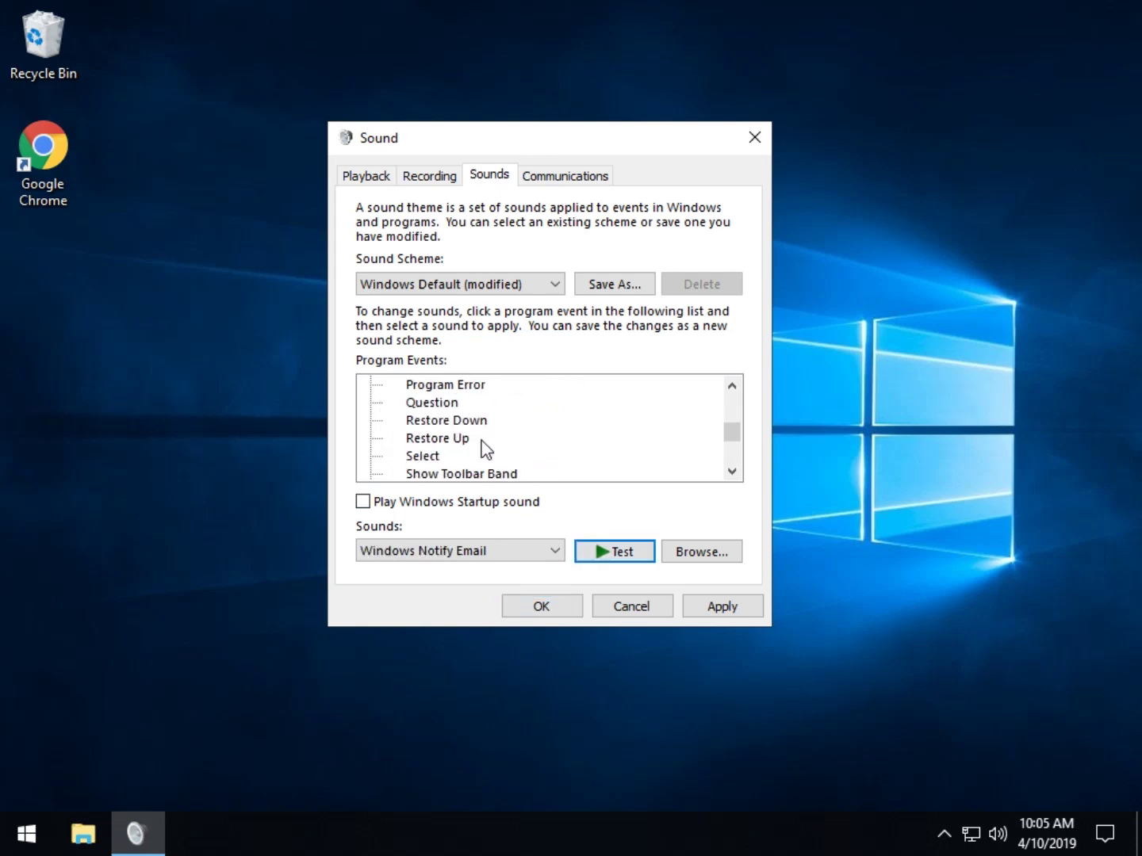
left_click(480, 441)
left_click(623, 558)
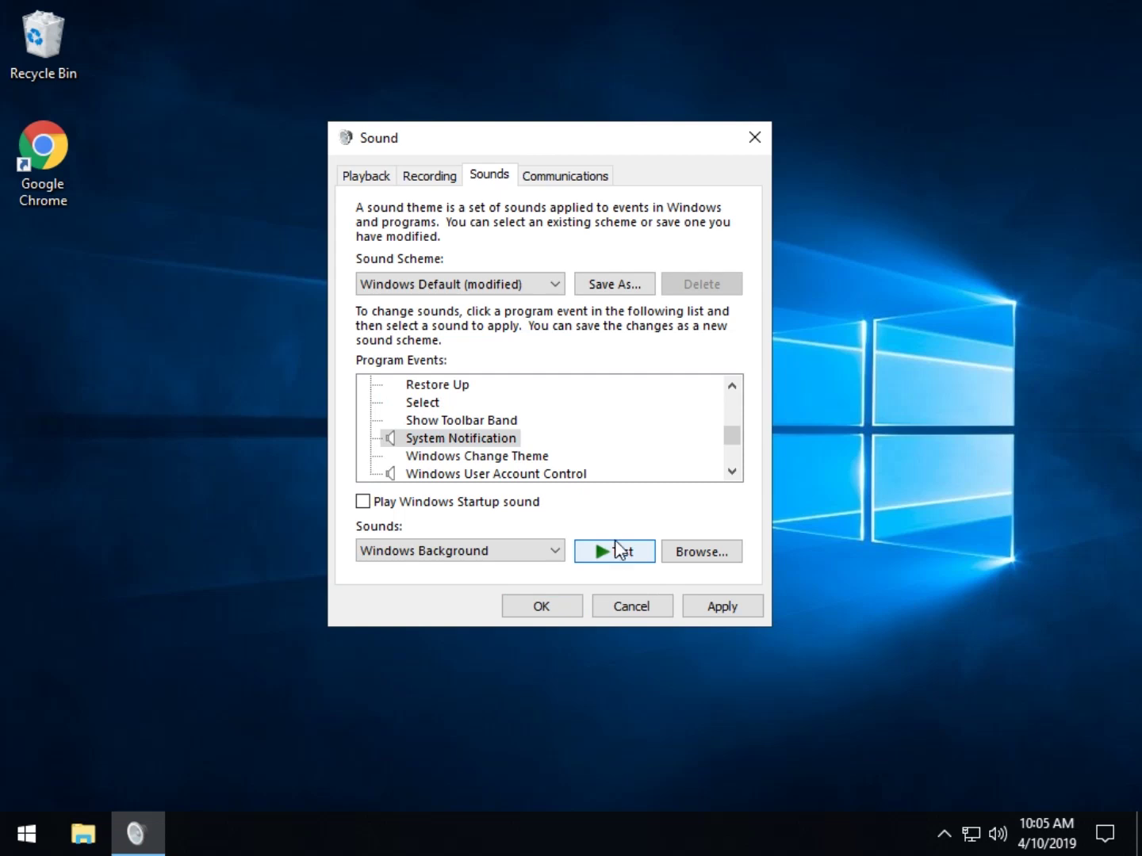
left_click(536, 474)
scroll(591, 412, "down", 2)
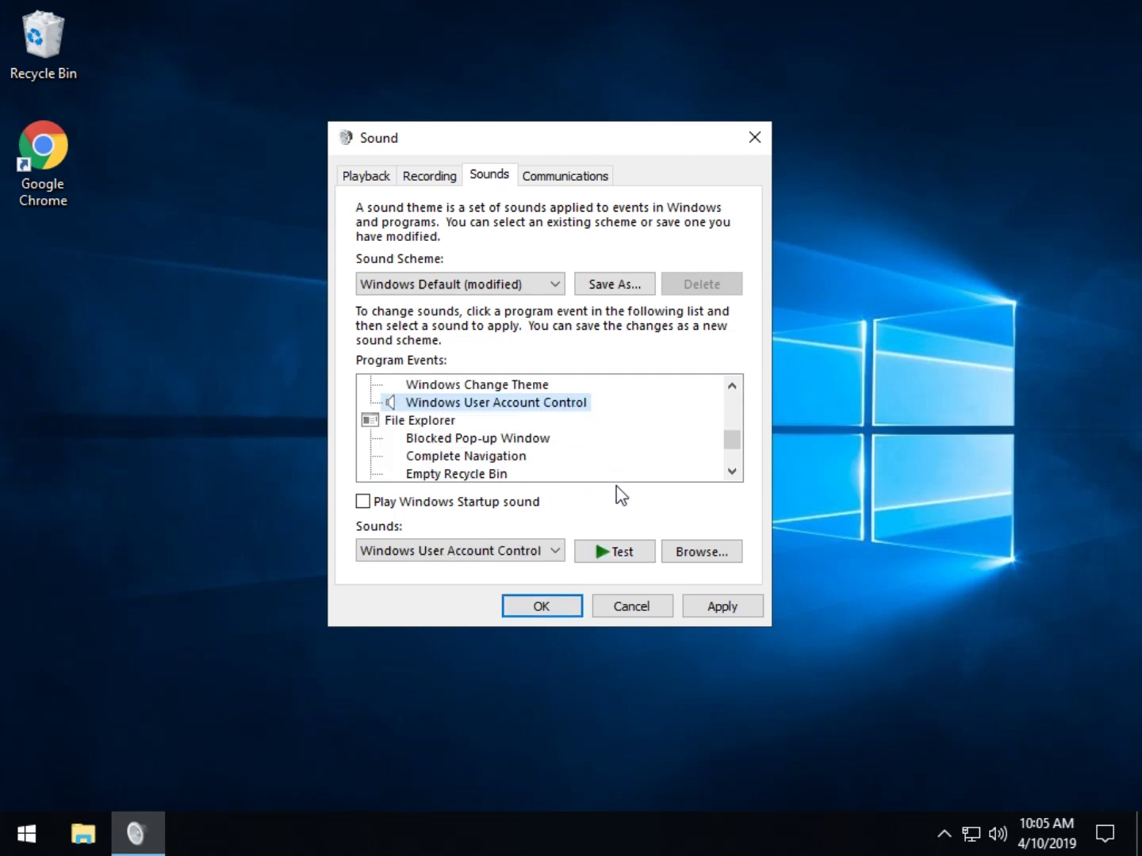
left_click(622, 559)
left_click(617, 554)
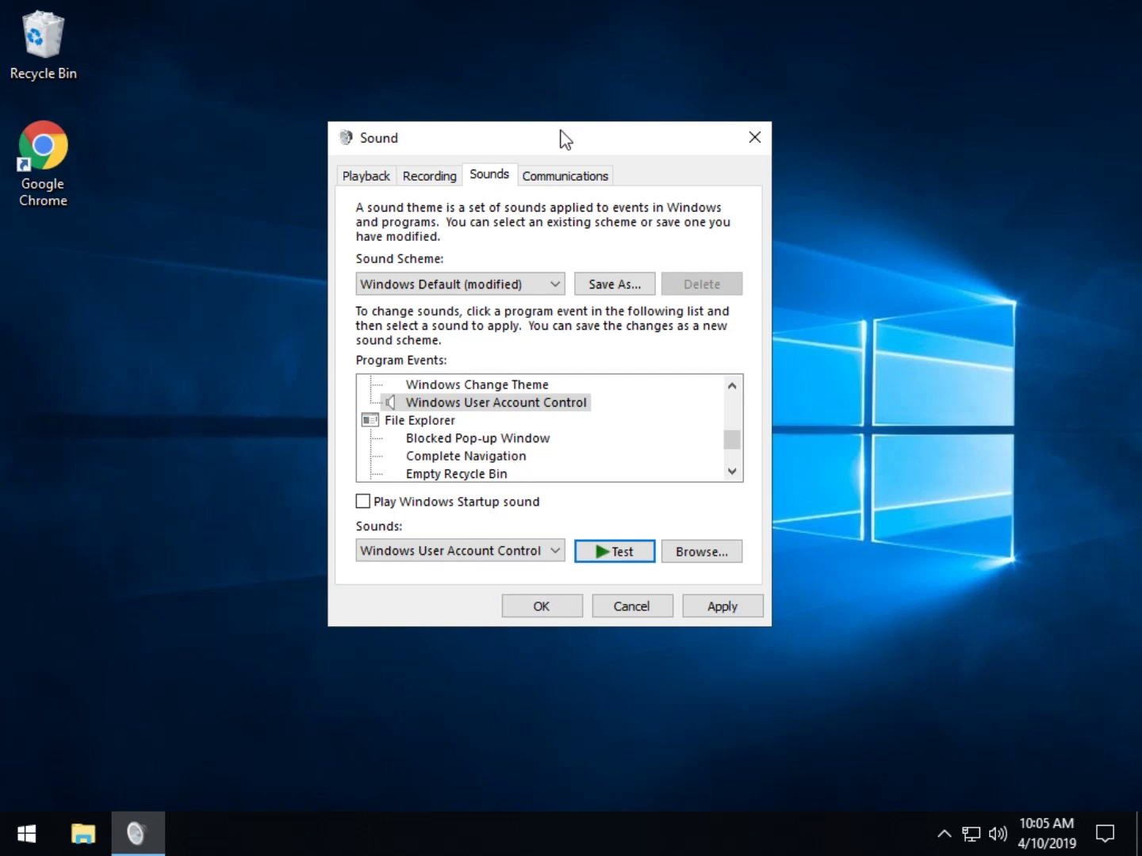
left_click_drag(560, 138, 584, 123)
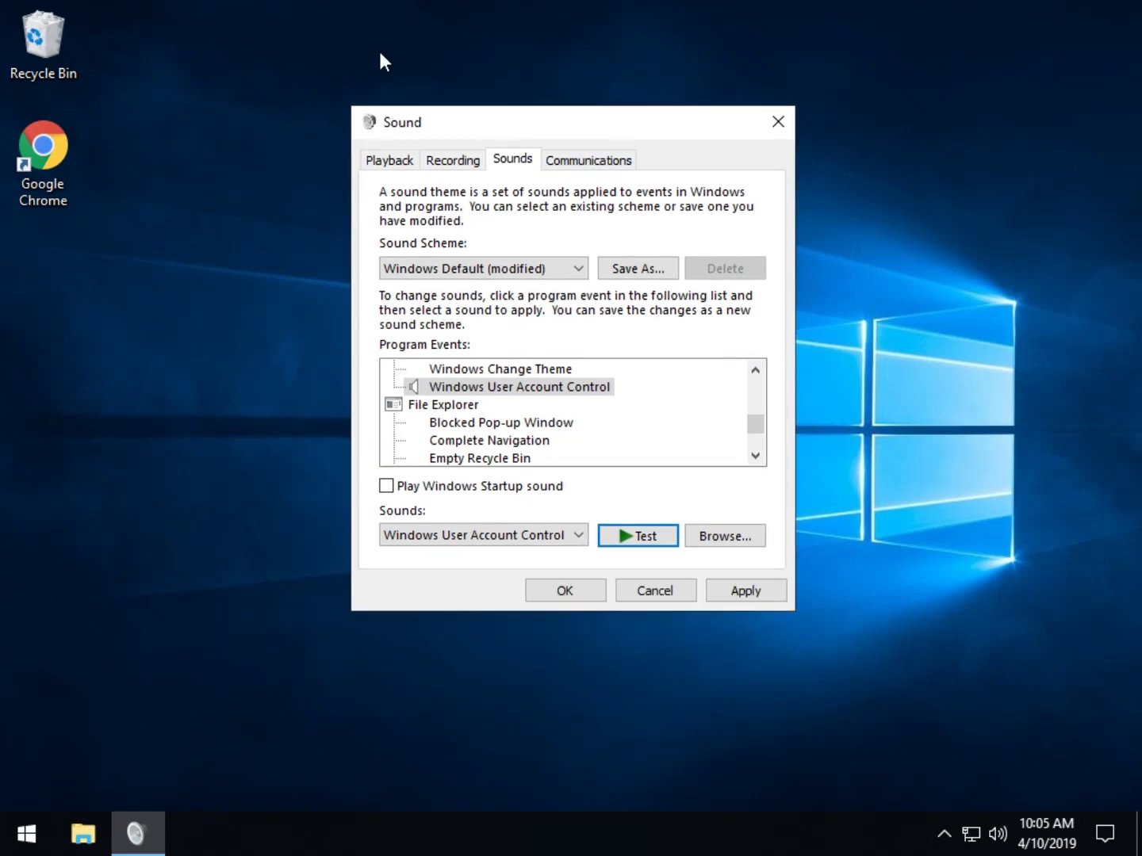